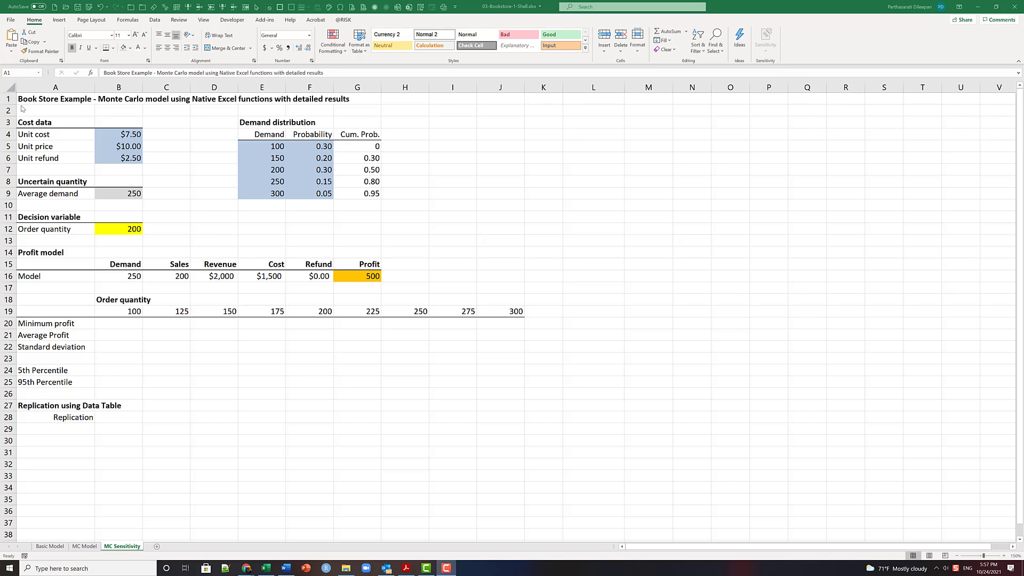
pyautogui.click(129, 273)
pyautogui.click(127, 190)
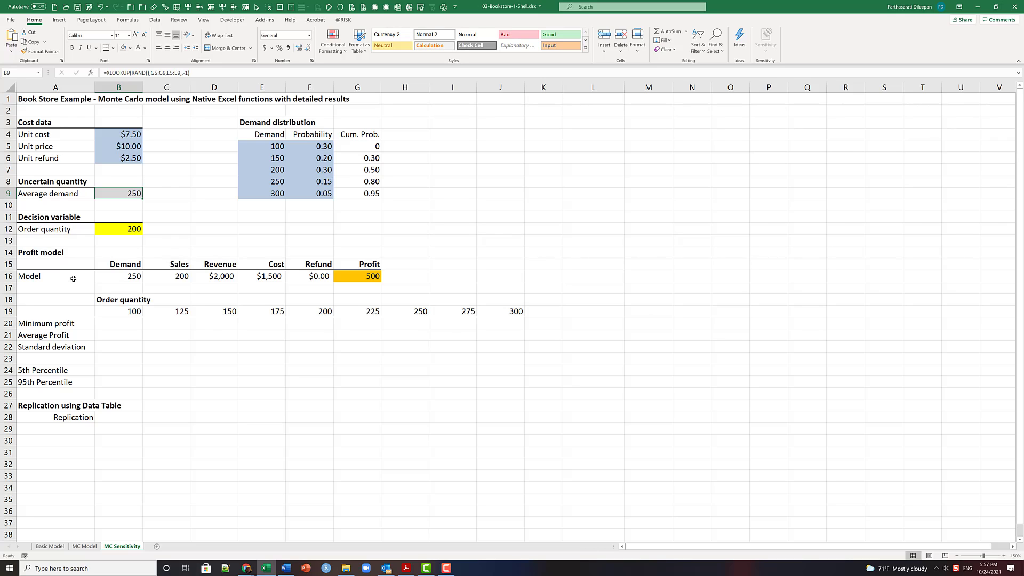
pyautogui.click(131, 276)
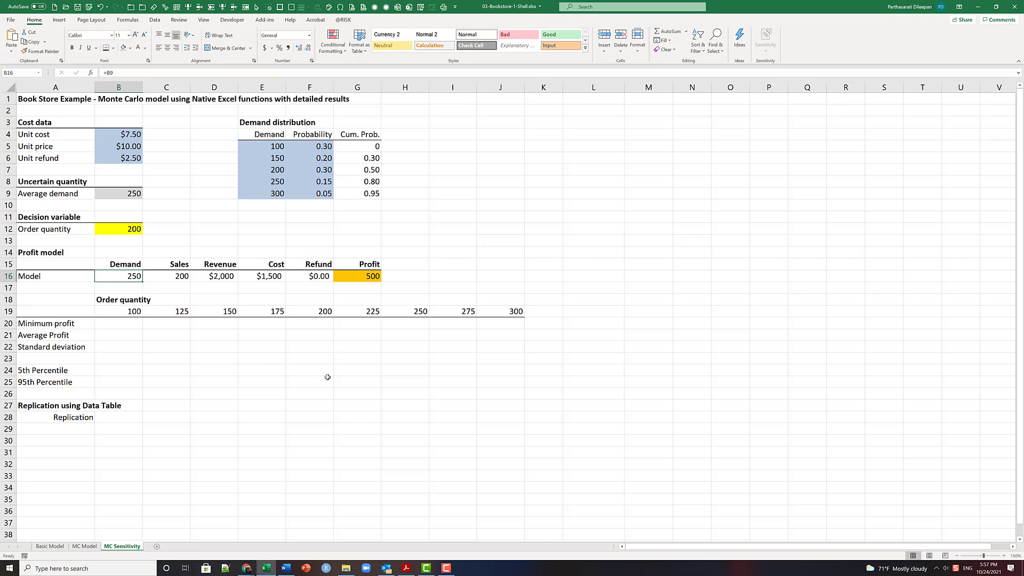
# - Enter the first two replication numbers, 1 and 2, in cells A30 and A31
pyautogui.click(56, 440)
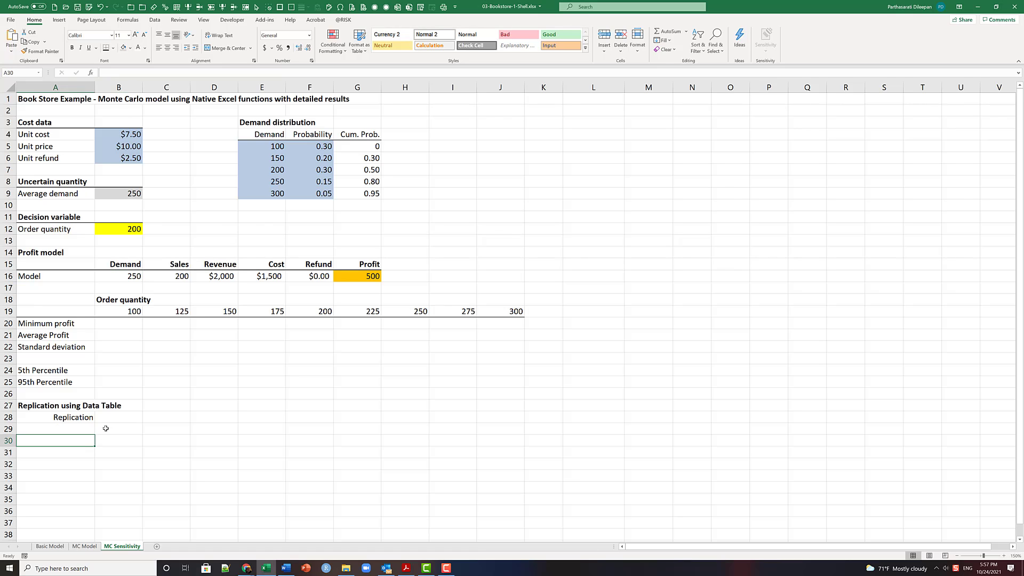
pyautogui.write('1')
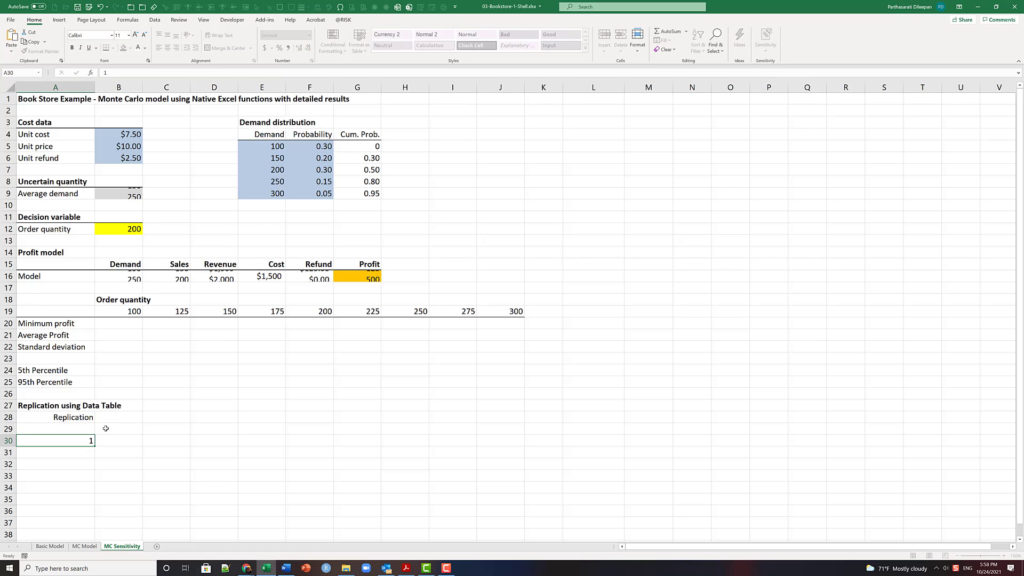
pyautogui.press('Return')
pyautogui.write('2')
pyautogui.press('Return')
pyautogui.press('Up')
pyautogui.press('Up')
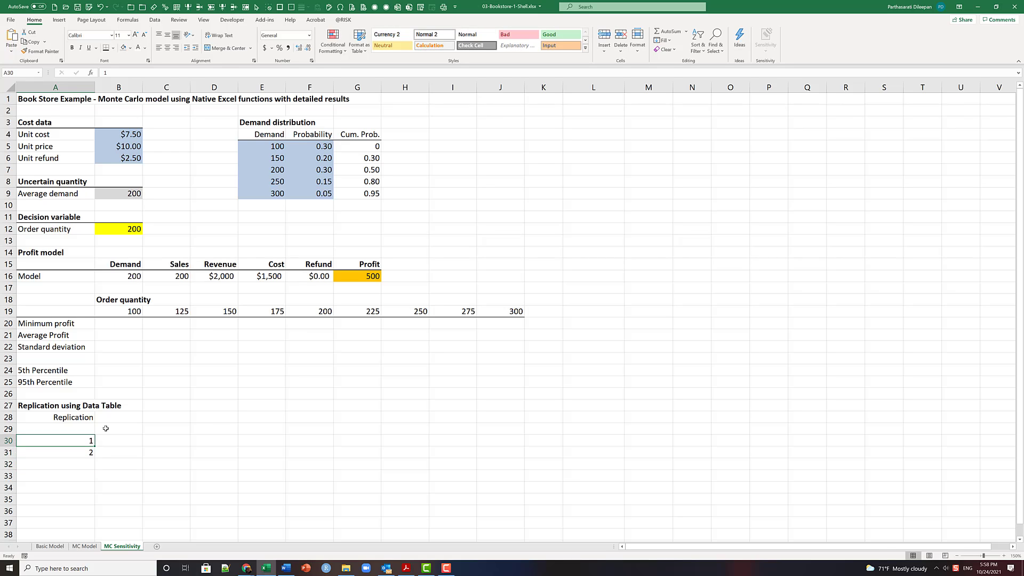
# - Fill the replication column down from A30 as a linear series with step value 1 and stop value 1000
pyautogui.hotkey('shift', 'Down')
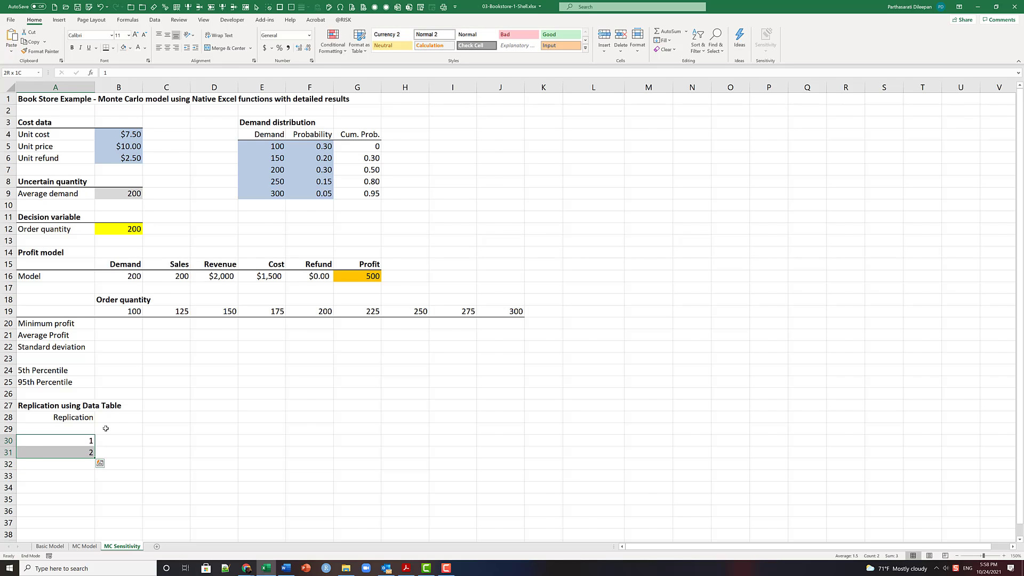
pyautogui.hotkey('ctrl', 'shift', 'Down')
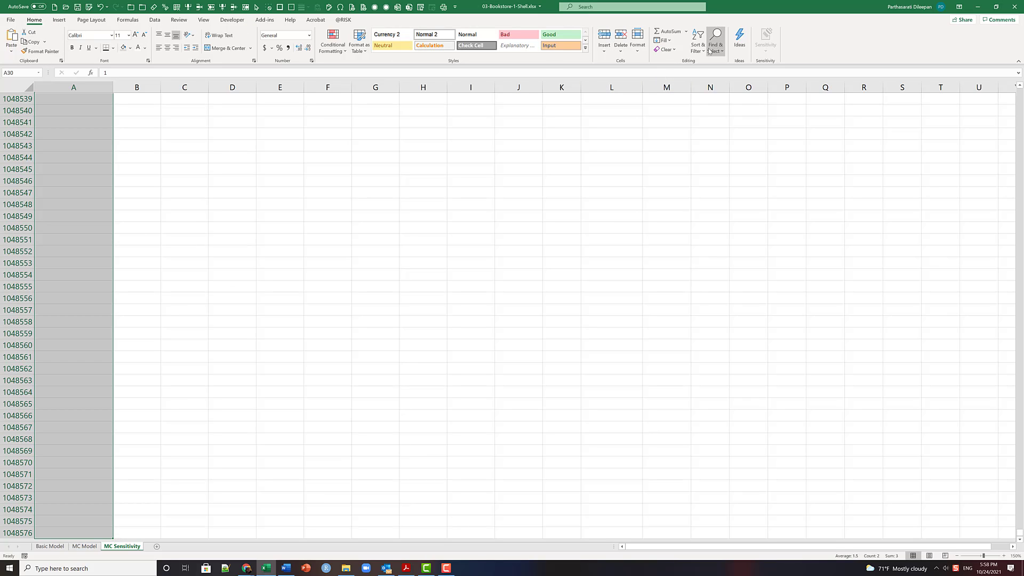
pyautogui.click(664, 40)
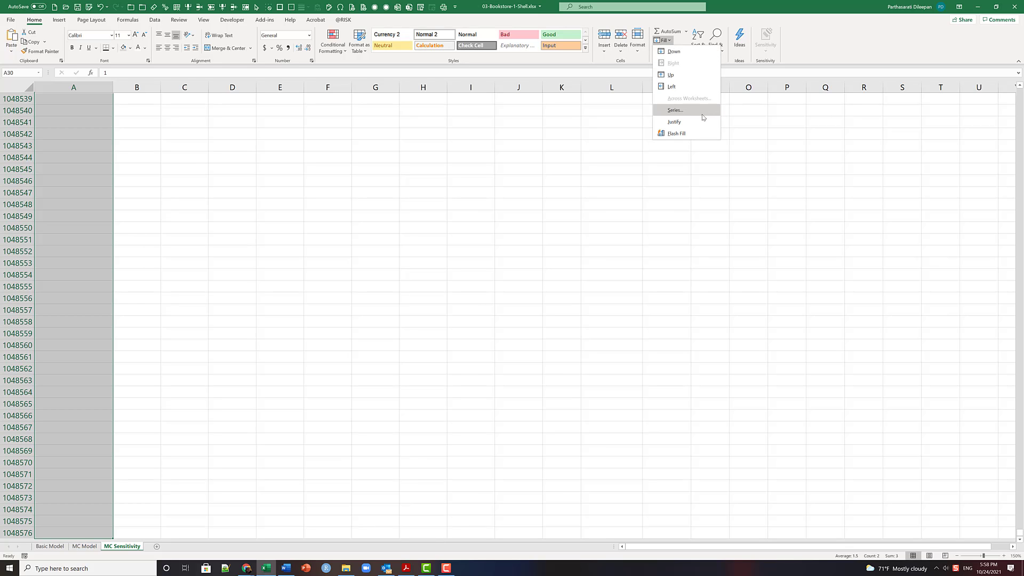
pyautogui.click(675, 110)
pyautogui.click(494, 236)
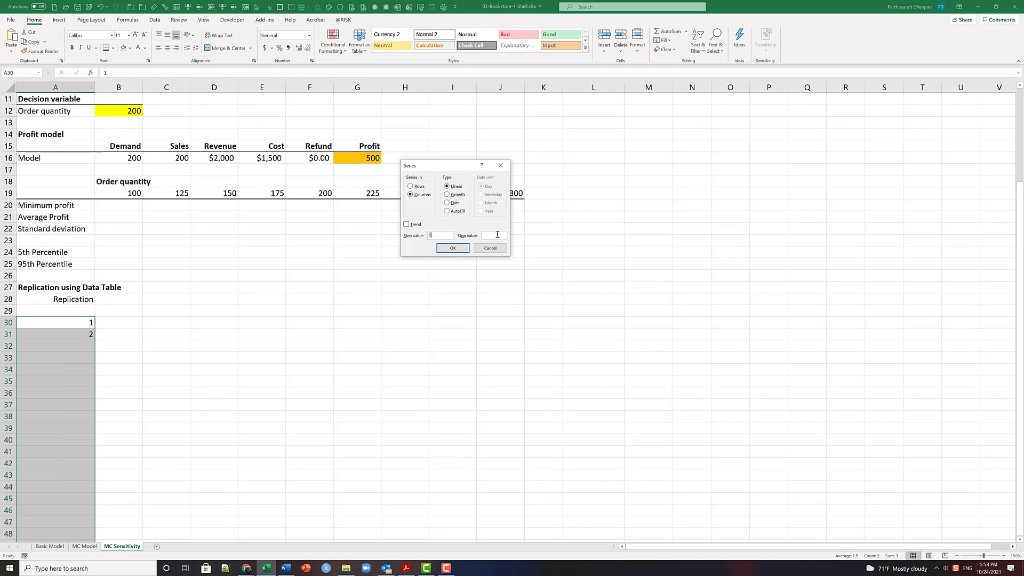
pyautogui.write('1000')
pyautogui.click(445, 253)
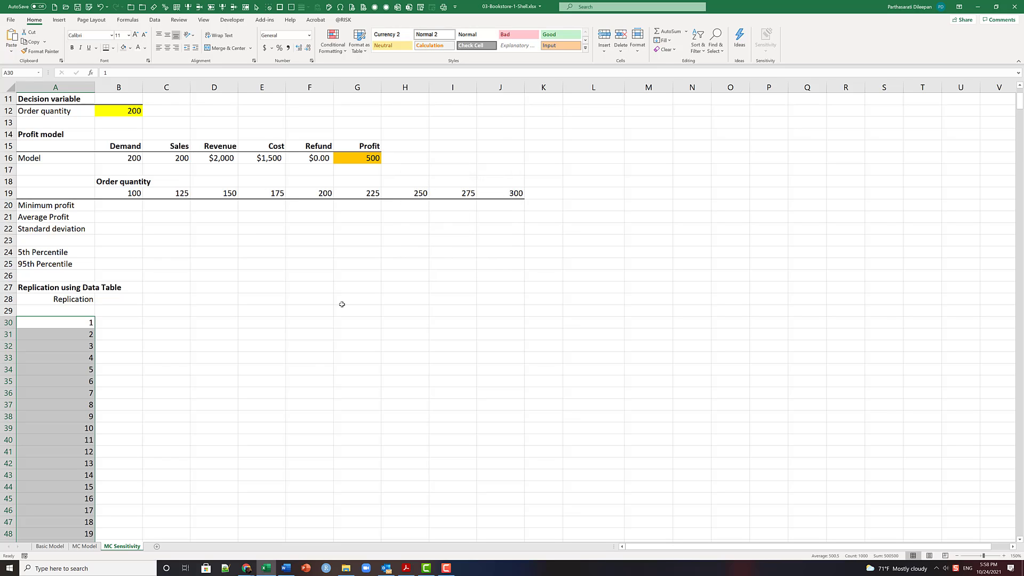
# - Enter the first two order quantities, 100 in B29 and 125 in C29
pyautogui.click(132, 309)
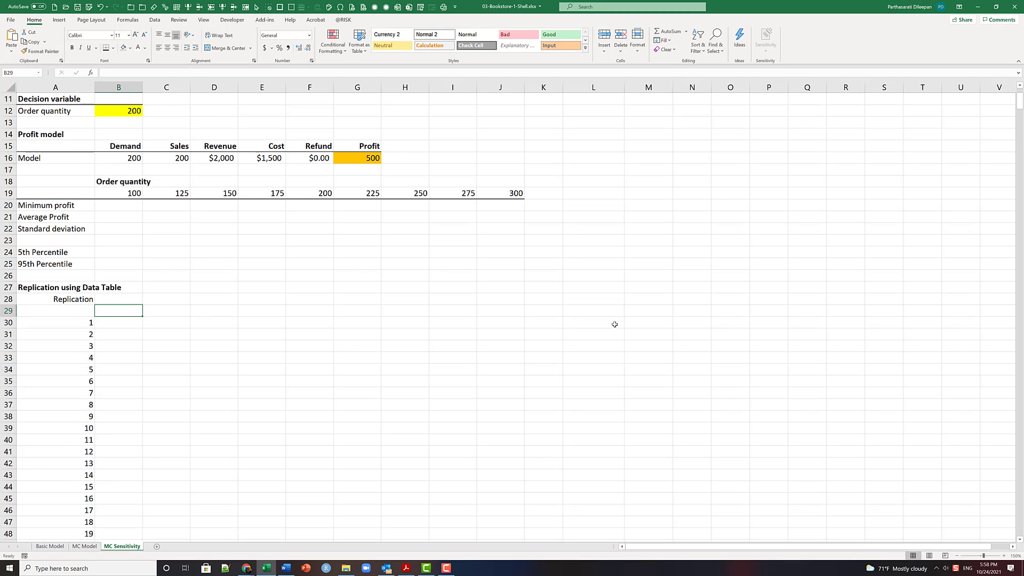
pyautogui.write('100')
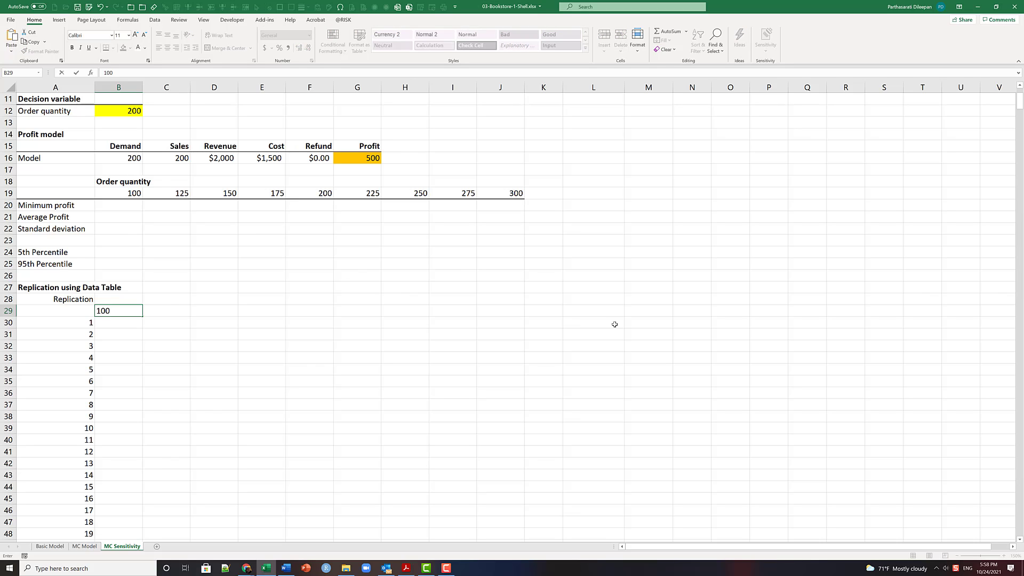
pyautogui.press('Tab')
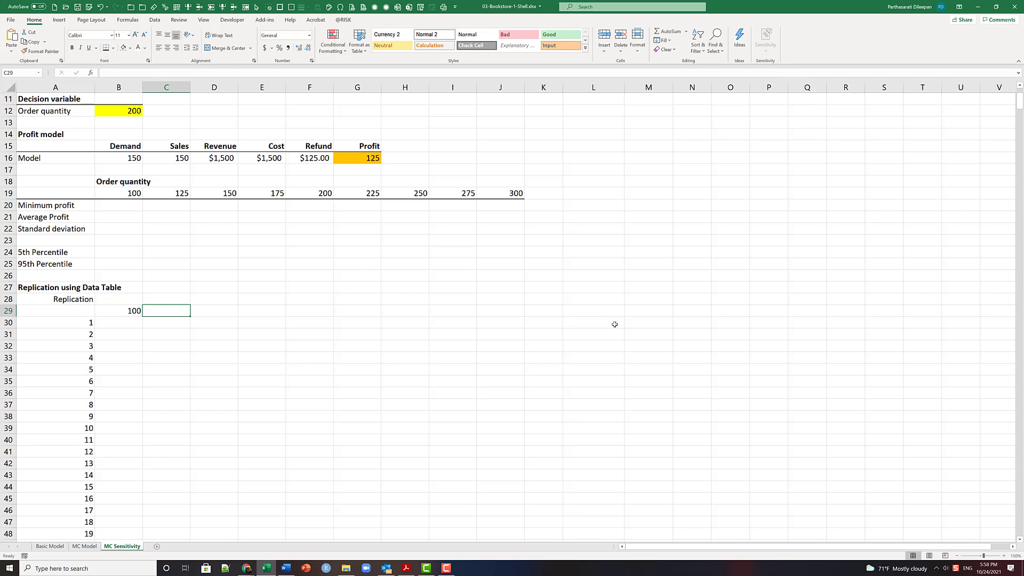
pyautogui.write('1')
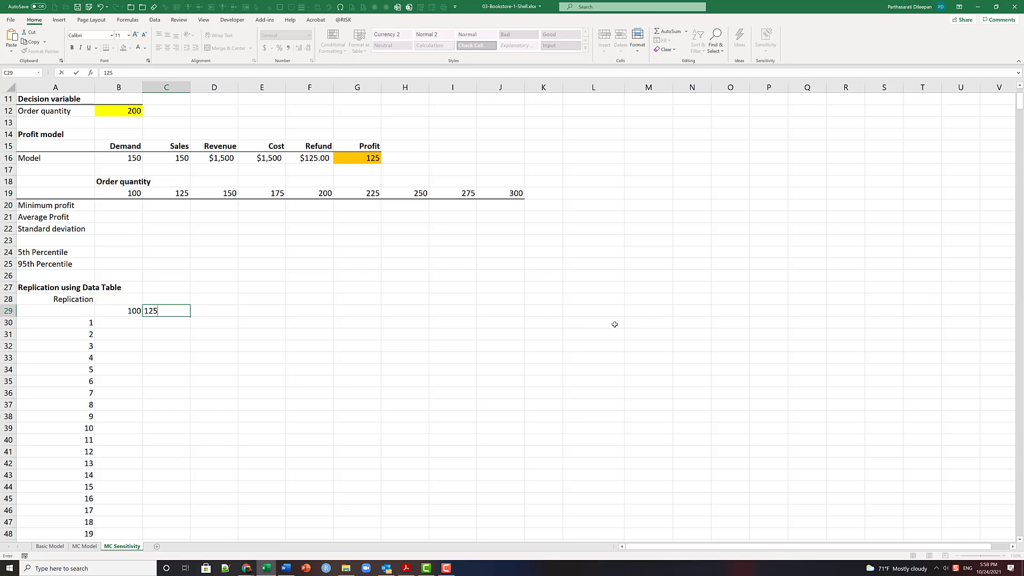
pyautogui.write('25')
pyautogui.press('Tab')
# - Enter the formula =C29+25 in D29 and copy it across row 29 through J29
pyautogui.write('=')
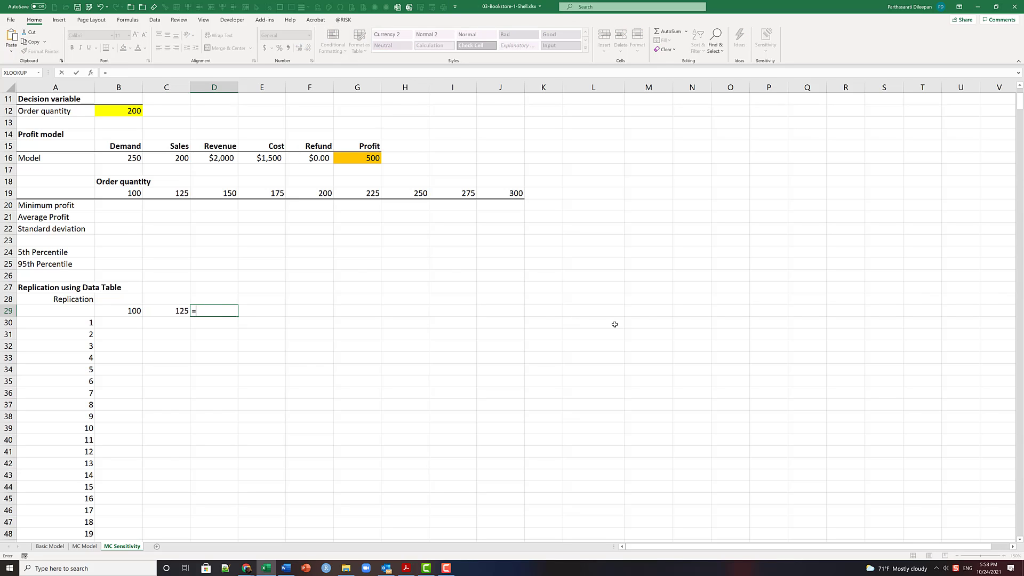
pyautogui.press('Left')
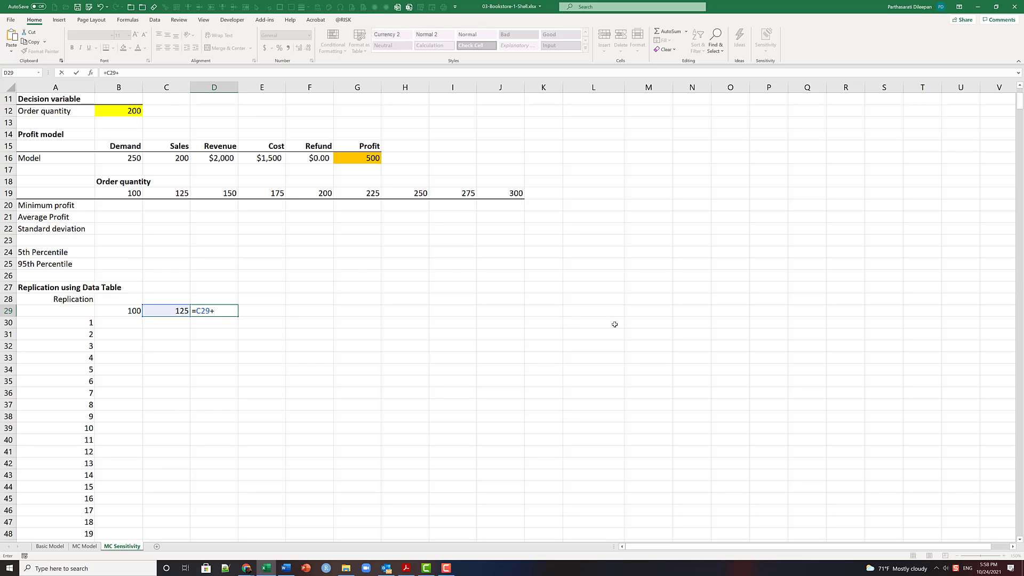
pyautogui.write('+25')
pyautogui.press('Return')
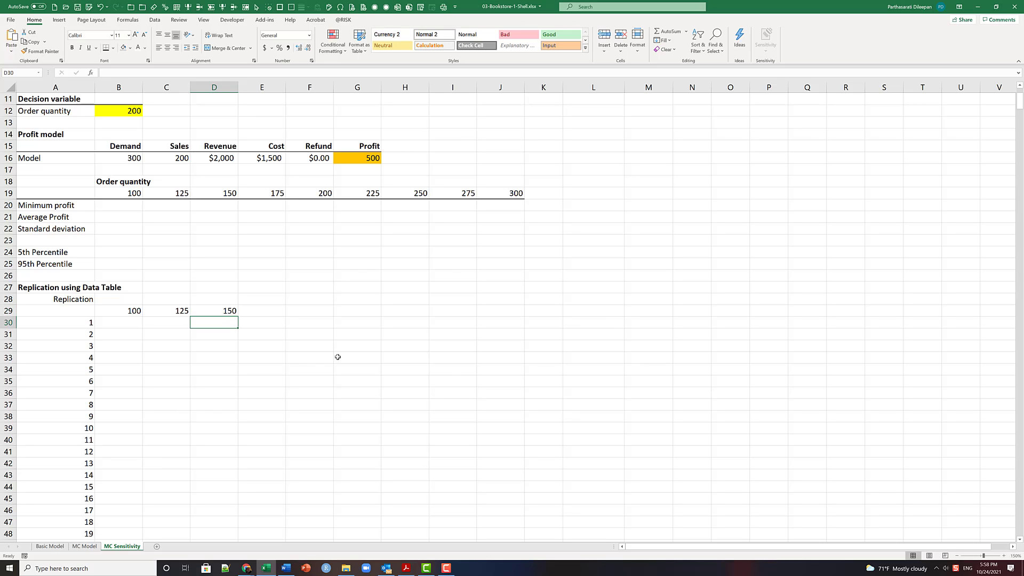
pyautogui.click(217, 311)
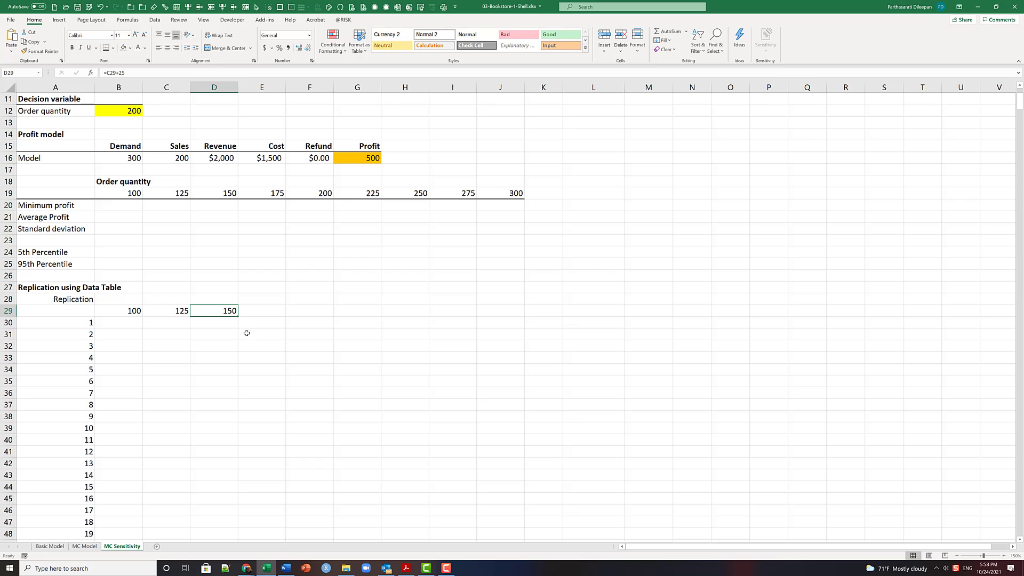
pyautogui.moveTo(238, 316); pyautogui.dragTo(498, 327)
pyautogui.click(496, 194)
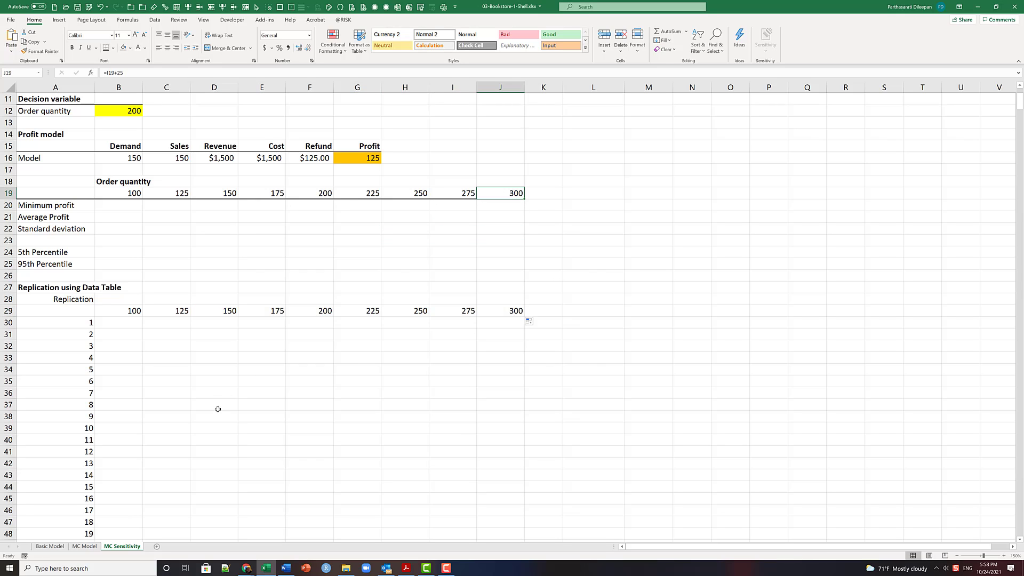
# - Link the corner cell A29 of the replication table to the model's profit with =G16
pyautogui.click(66, 314)
pyautogui.write('=')
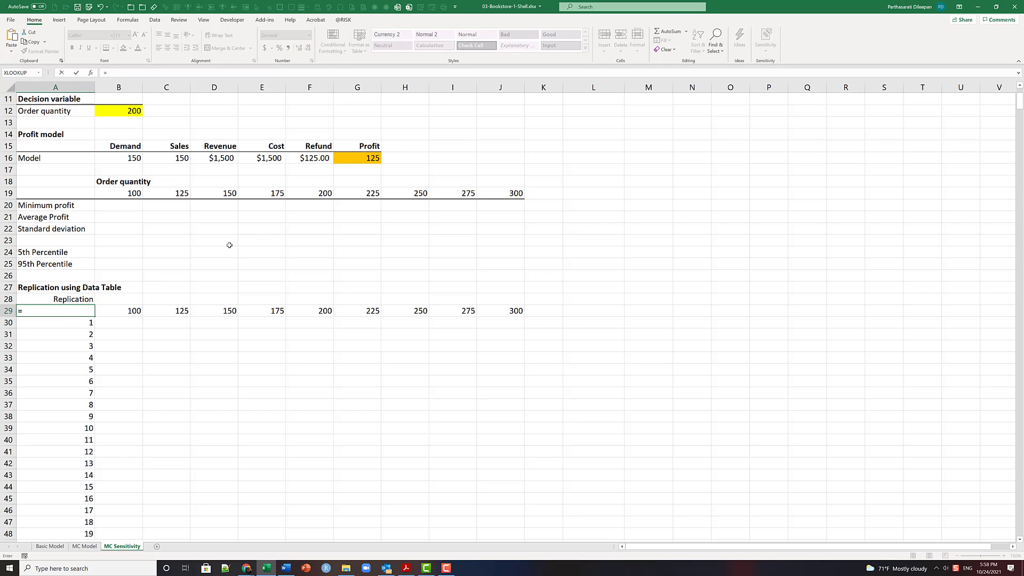
pyautogui.click(374, 158)
pyautogui.press('Return')
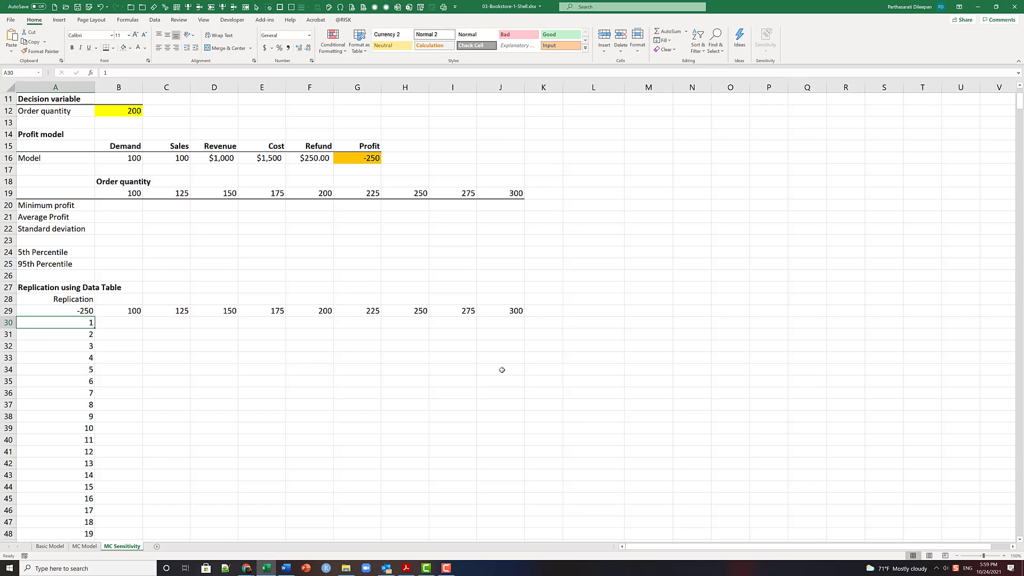
pyautogui.scroll(3, 230, 205)
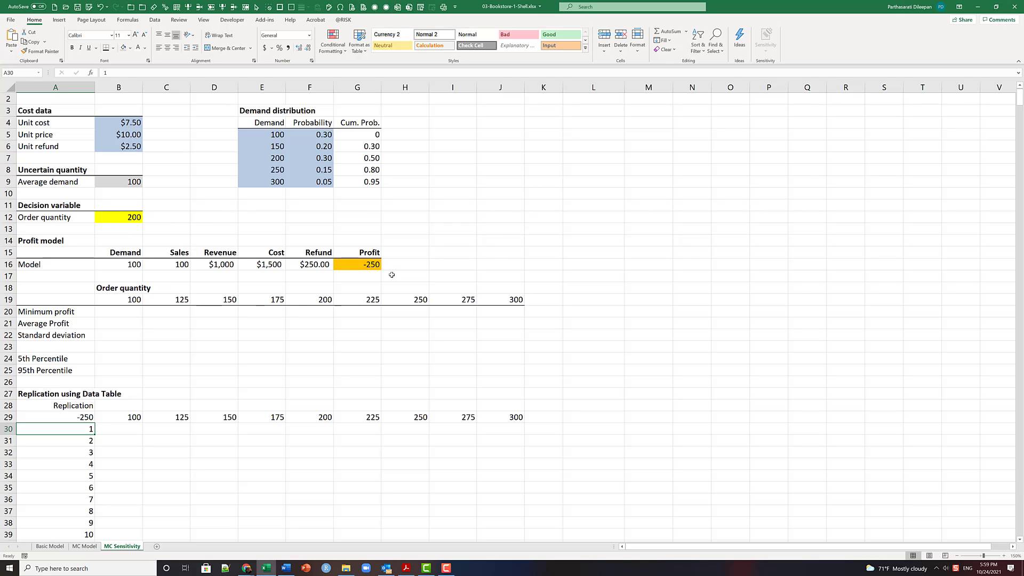
pyautogui.scroll(-2, 298, 352)
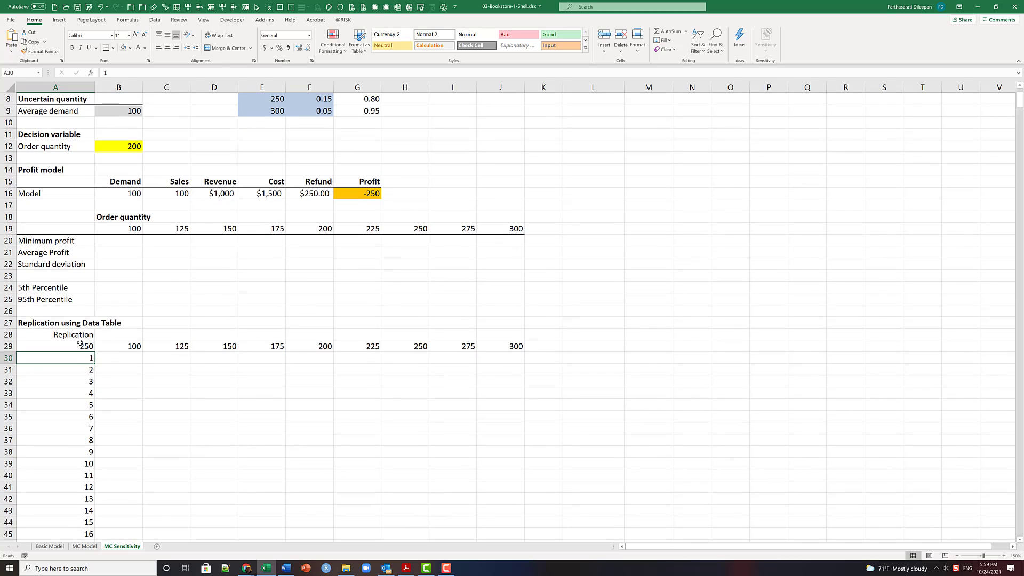
# - Create a what-if Data Table over A29:J1029 with row input cell B12 and the blank cell A26 as column input cell
pyautogui.click(80, 344)
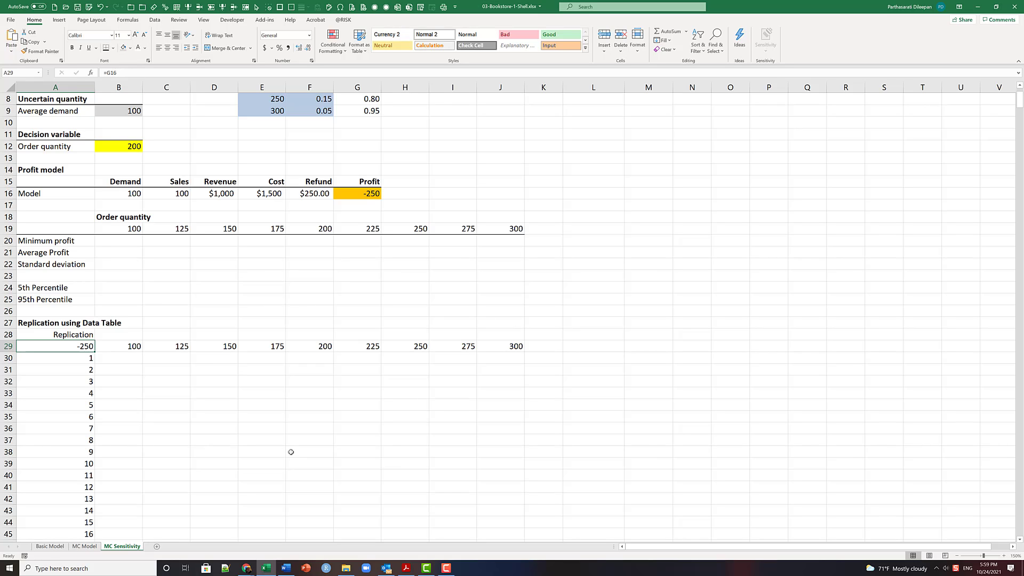
pyautogui.hotkey('ctrl', 'shift', 'Down')
pyautogui.hotkey('shift', 'Right')
pyautogui.hotkey('shift', 'Right')
pyautogui.hotkey('shift', 'Right')
pyautogui.hotkey('shift', 'Right')
pyautogui.hotkey('shift', 'Right')
pyautogui.hotkey('shift', 'Right')
pyautogui.hotkey('shift', 'Right')
pyautogui.hotkey('shift', 'Right')
pyautogui.hotkey('shift', 'Right')
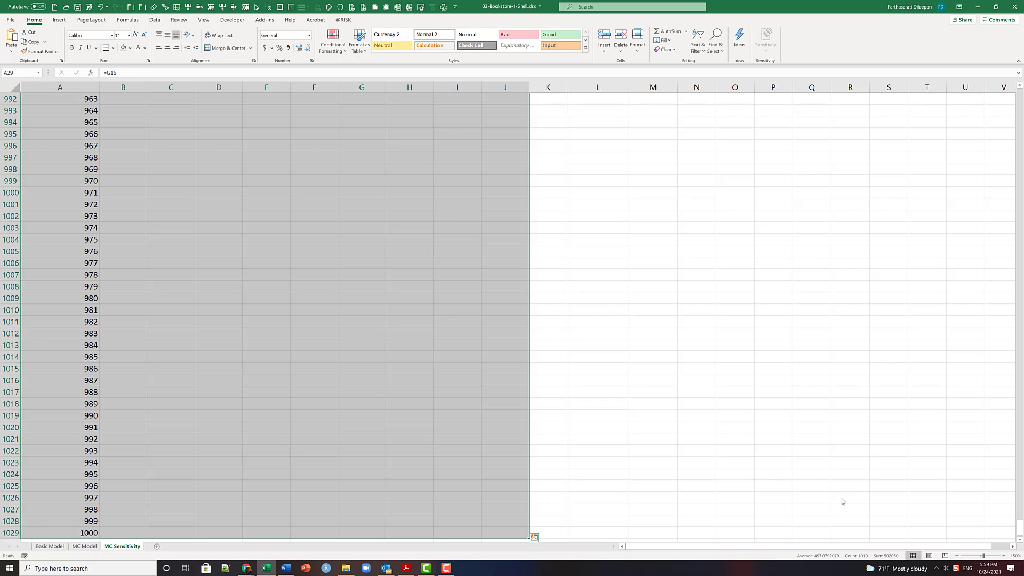
pyautogui.moveTo(1019, 531); pyautogui.dragTo(1021, 55)
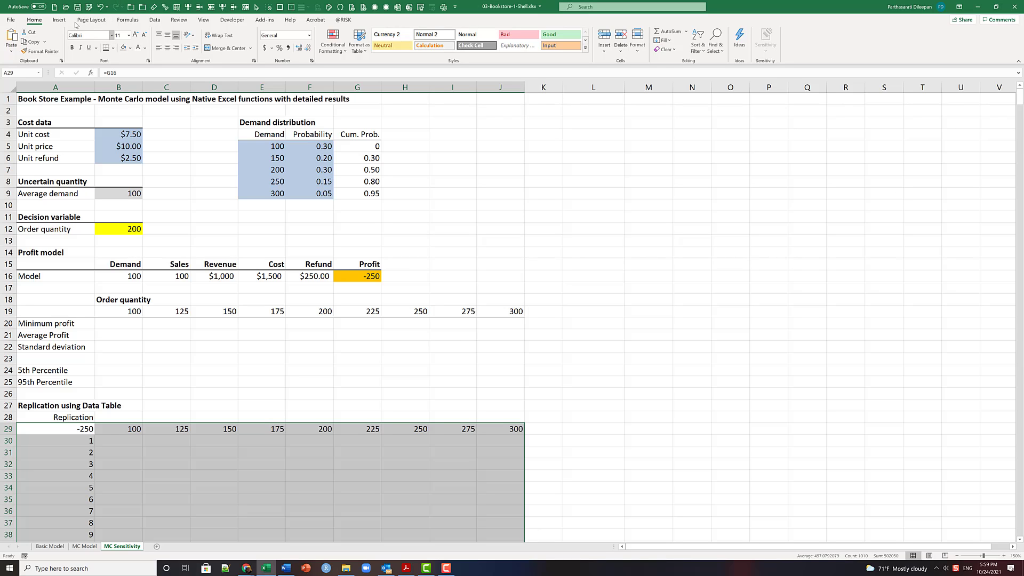
pyautogui.click(155, 20)
pyautogui.click(572, 47)
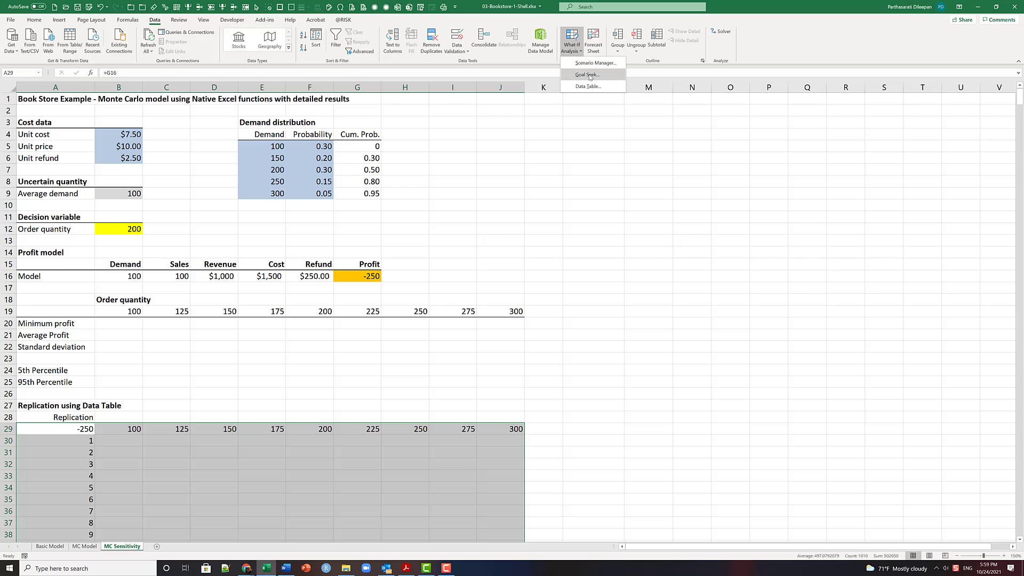
pyautogui.click(589, 86)
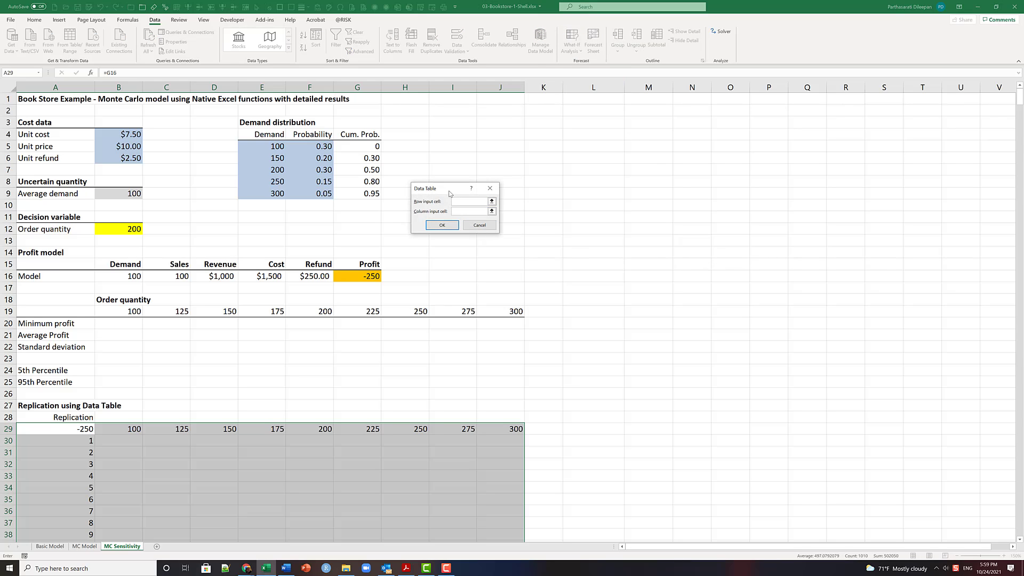
pyautogui.moveTo(450, 194); pyautogui.dragTo(647, 174)
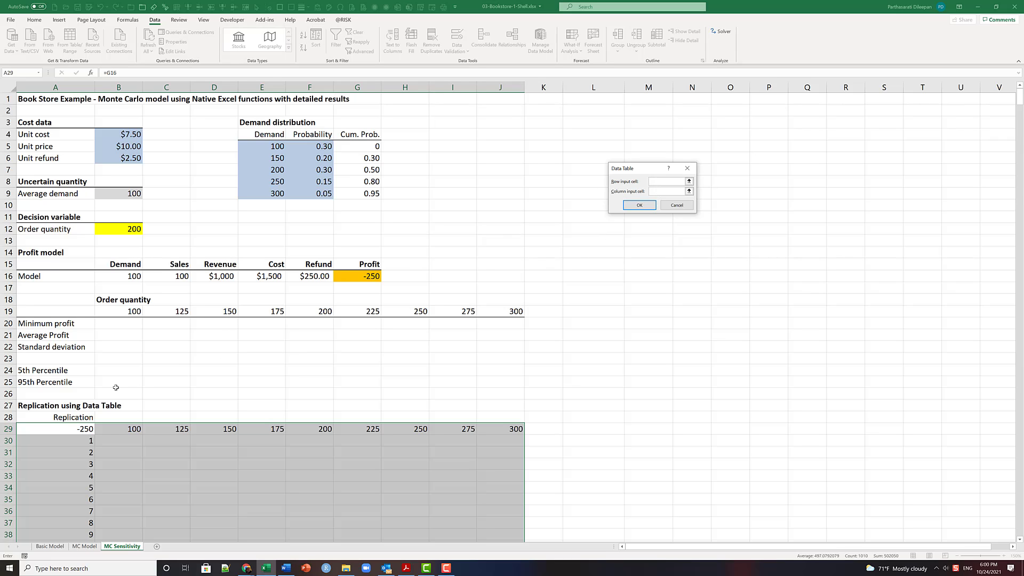
pyautogui.click(28, 397)
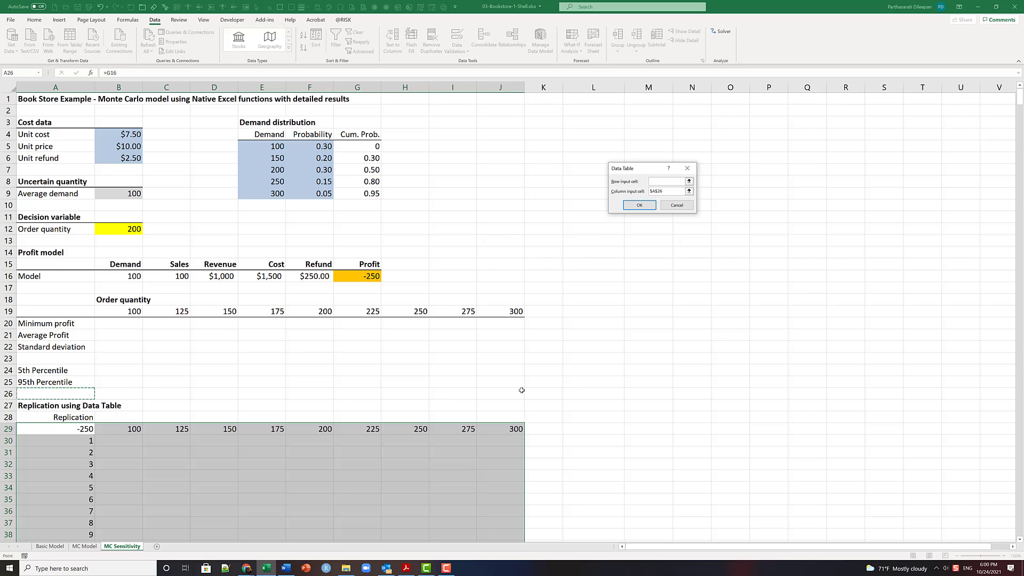
pyautogui.click(652, 183)
pyautogui.click(133, 229)
pyautogui.click(640, 206)
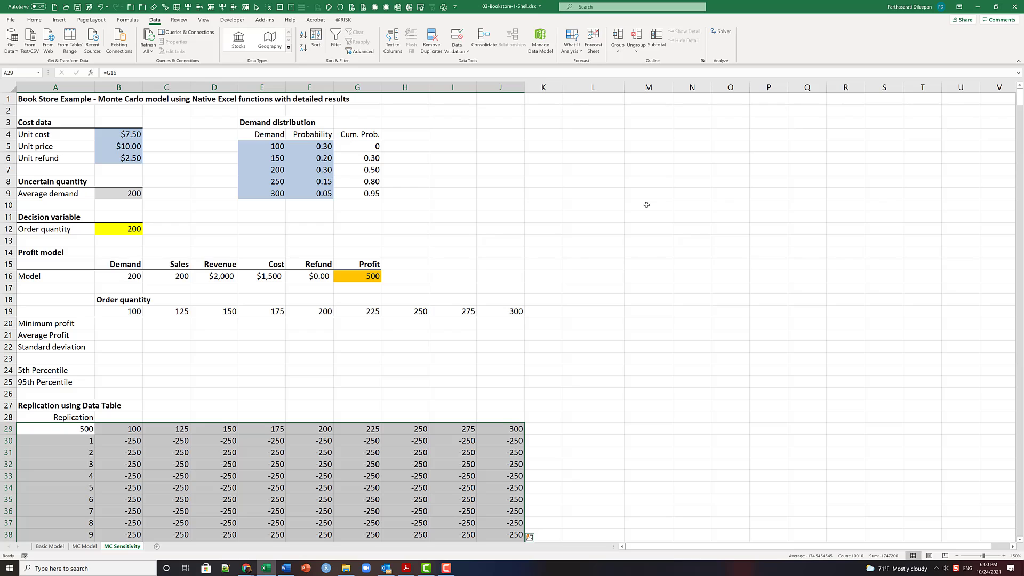
# - Recalculate the sheet manually to update the replication data table
pyautogui.scroll(-5, 646, 205)
pyautogui.scroll(3, 646, 205)
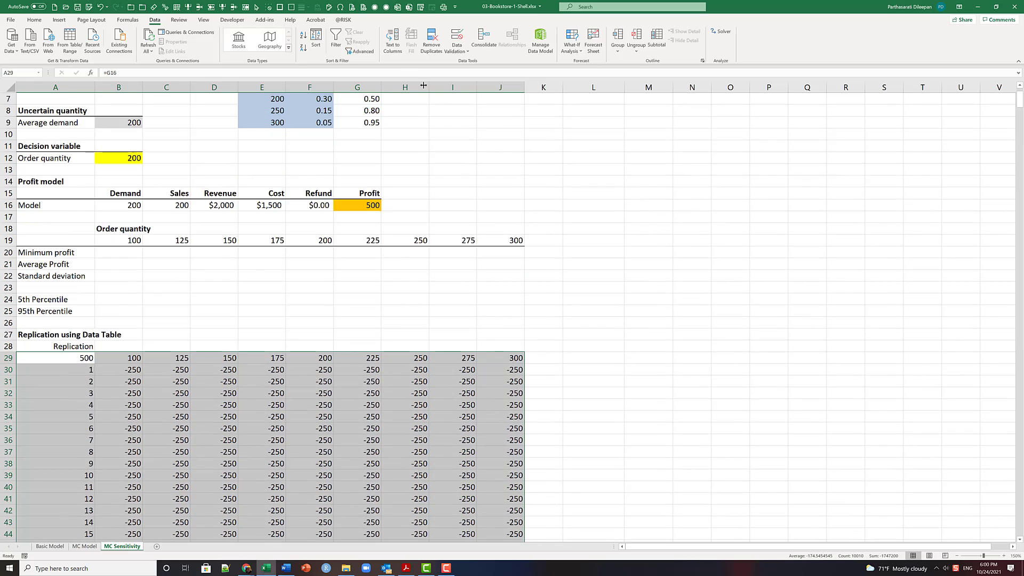
pyautogui.click(128, 21)
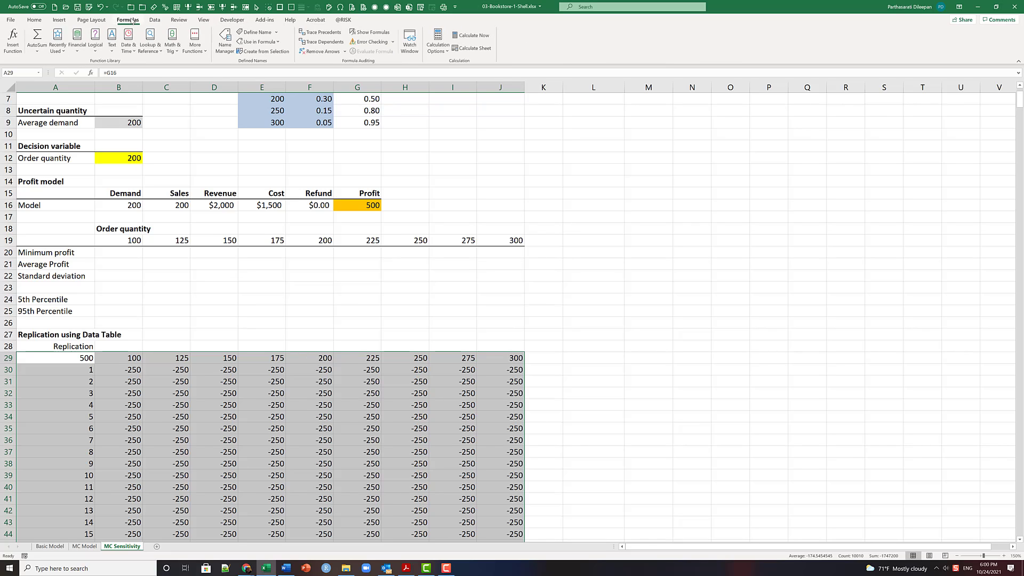
pyautogui.click(480, 48)
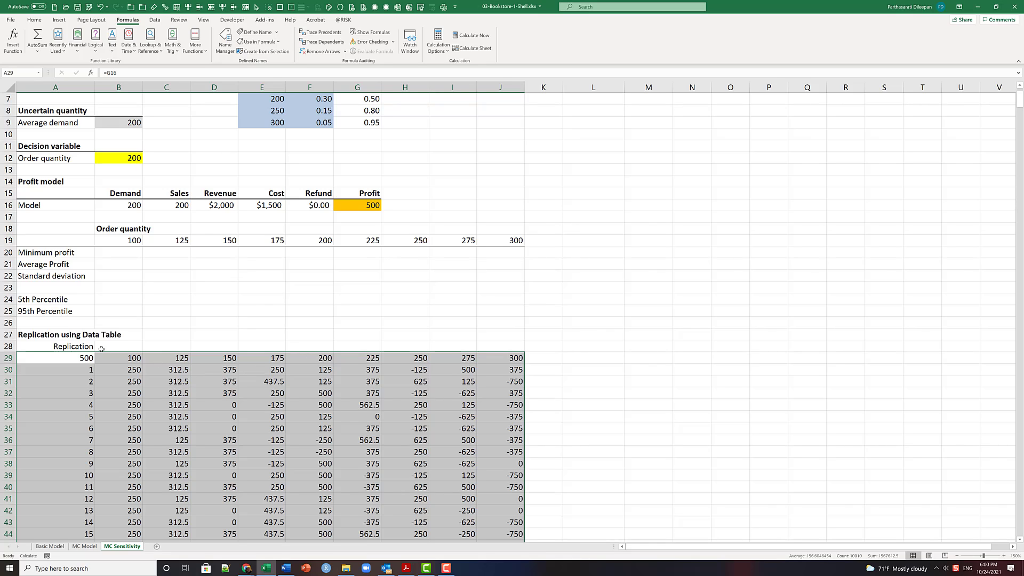
# - Merge and center the Order quantity heading across B18:J18 above the summary table
pyautogui.click(138, 346)
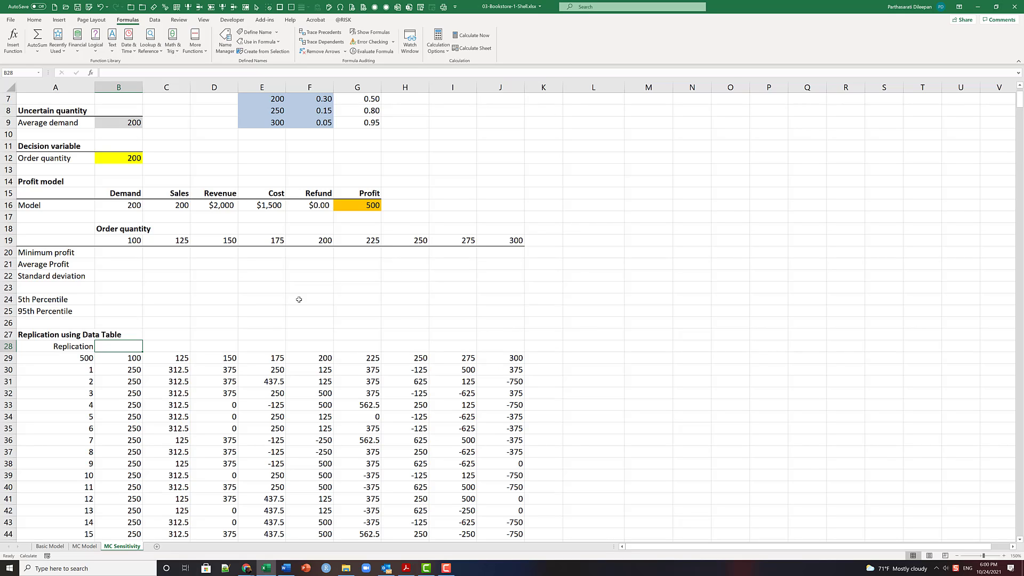
pyautogui.click(112, 229)
pyautogui.keyDown('shift'); pyautogui.click(509, 226); pyautogui.keyUp('shift')
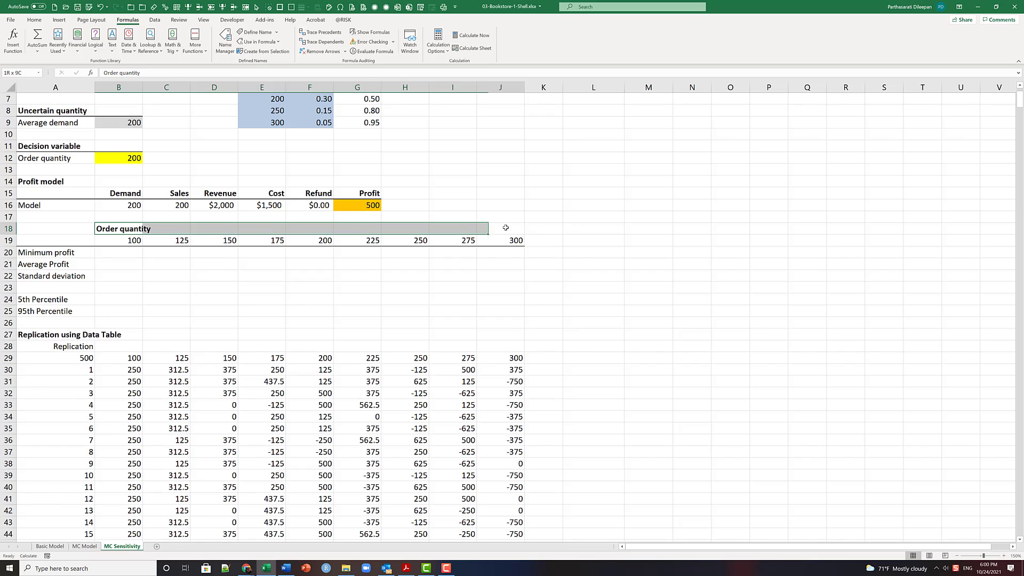
pyautogui.click(34, 20)
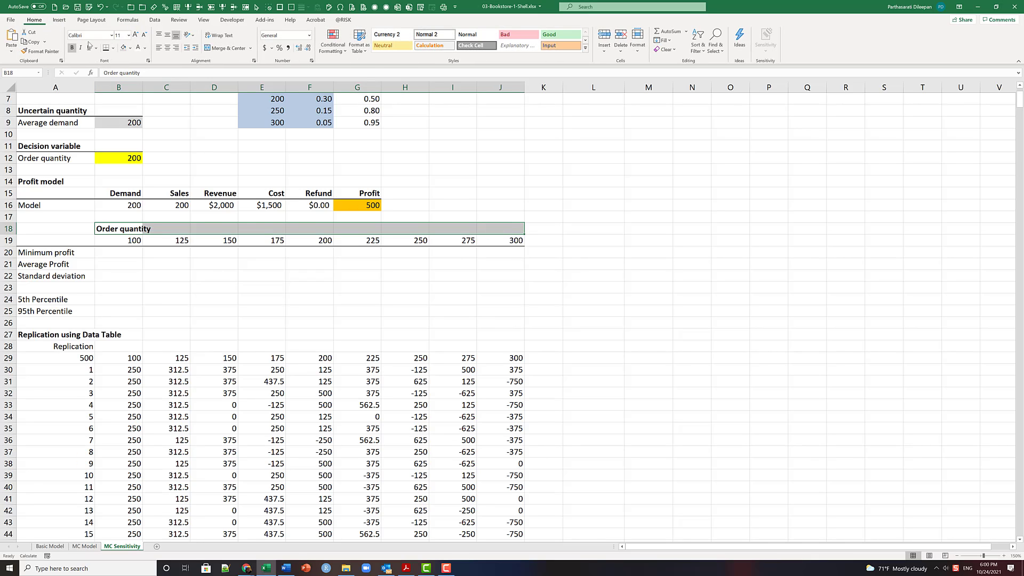
pyautogui.click(212, 49)
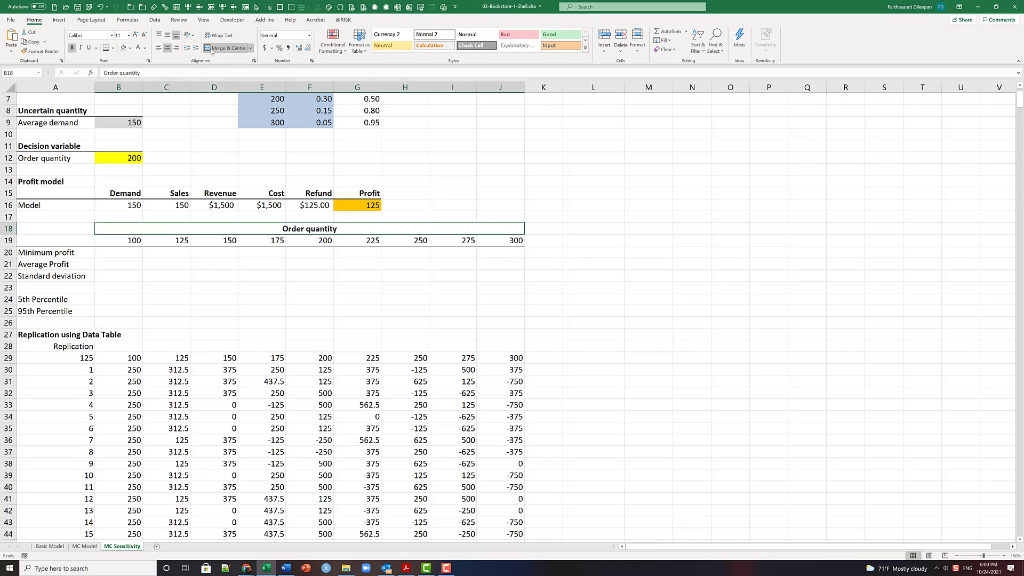
# - Copy the merged Order quantity heading to row 28, starting at B28, above the replication table
pyautogui.hotkey('ctrl', 'c')
pyautogui.click(125, 347)
pyautogui.hotkey('ctrl', 'v')
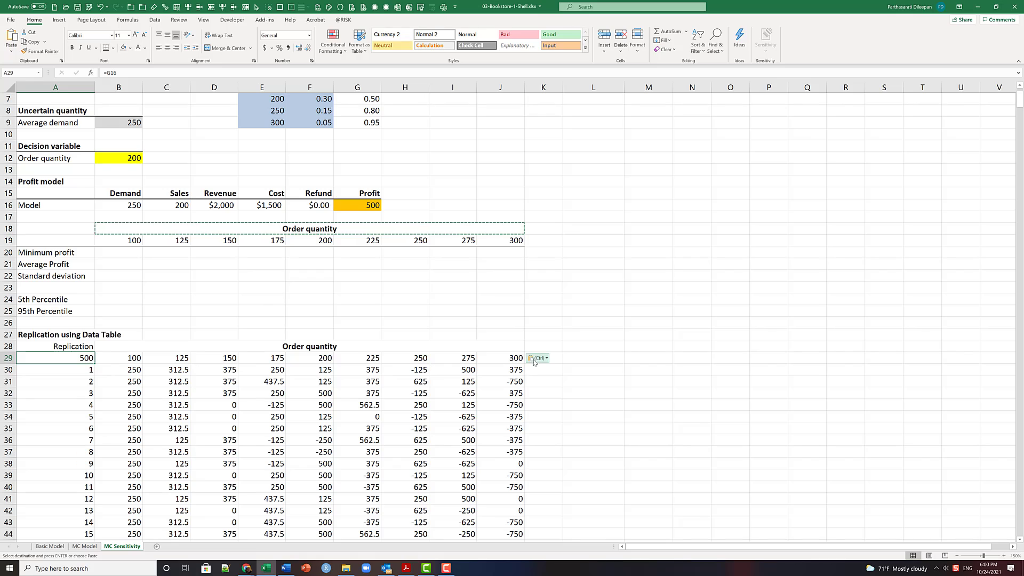
# - Add a bottom border to the header row A29:J29 and hide corner cell A29's value with a white font
pyautogui.hotkey('ctrl', 'shift', 'Right')
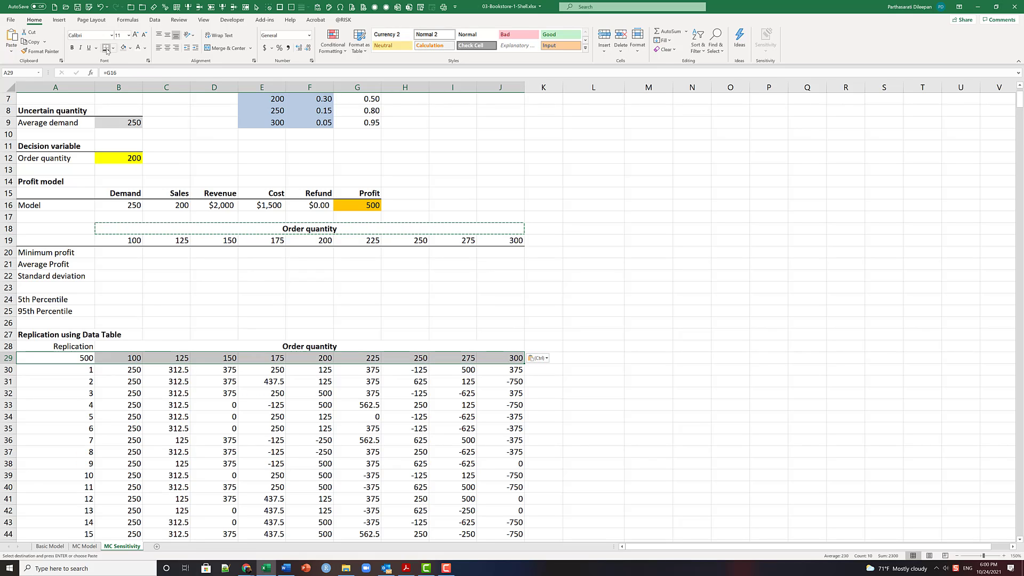
pyautogui.press('Escape')
pyautogui.click(72, 358)
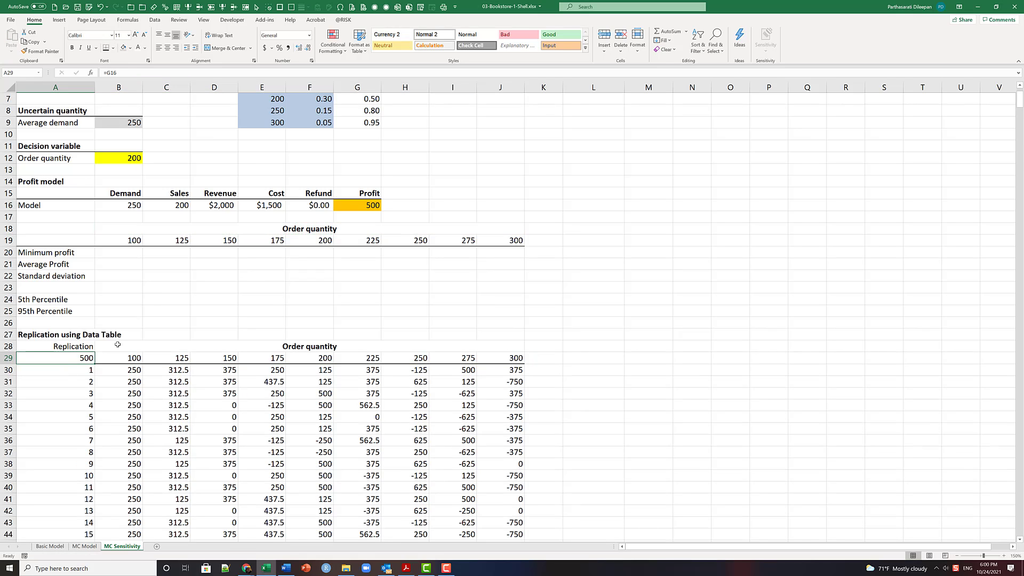
pyautogui.click(139, 49)
# - Enter the minimum profit formula =MIN(B30:B1029) in B20
pyautogui.click(132, 253)
pyautogui.write('=min(')
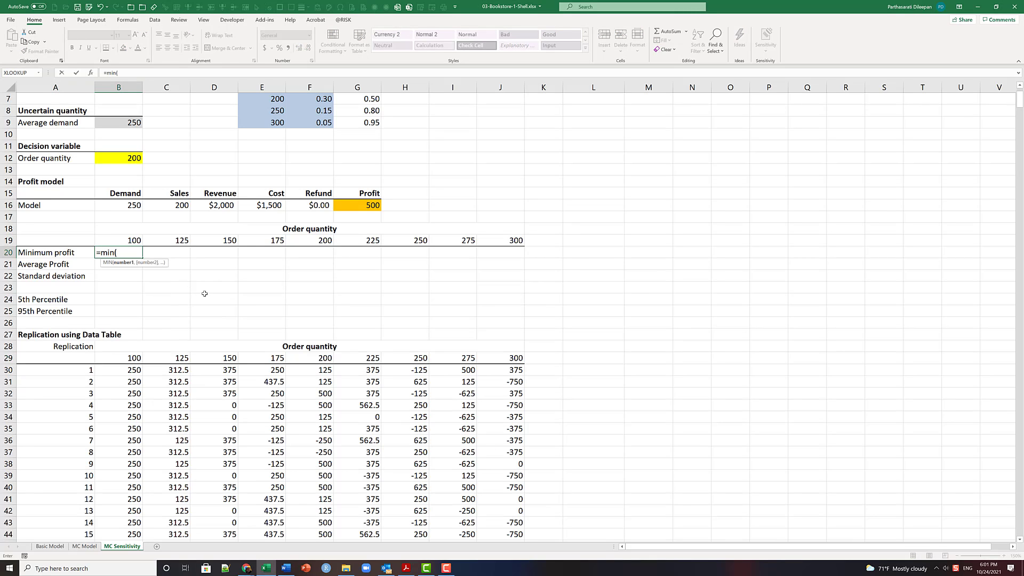
pyautogui.click(131, 373)
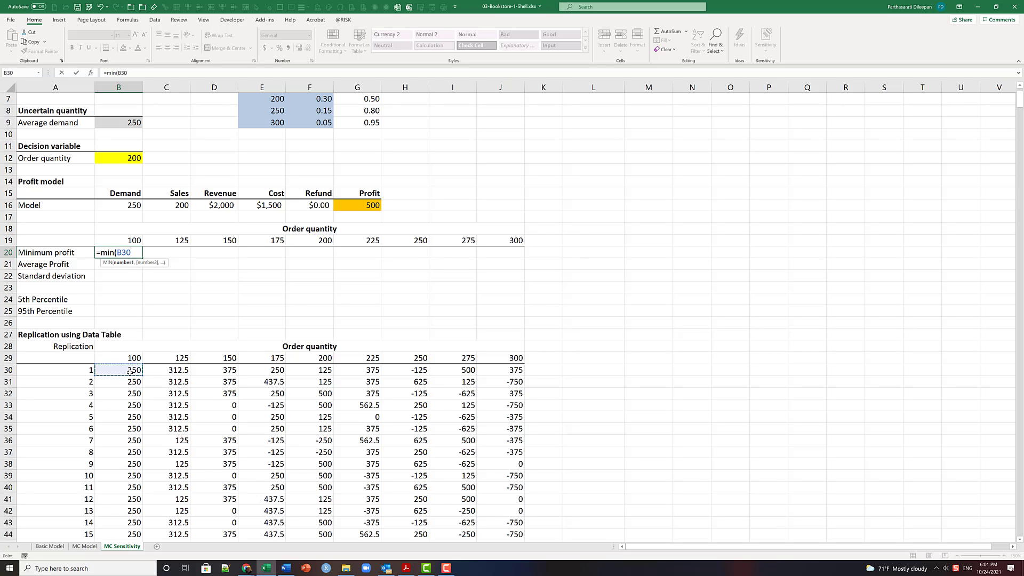
pyautogui.hotkey('ctrl', 'shift', 'Down')
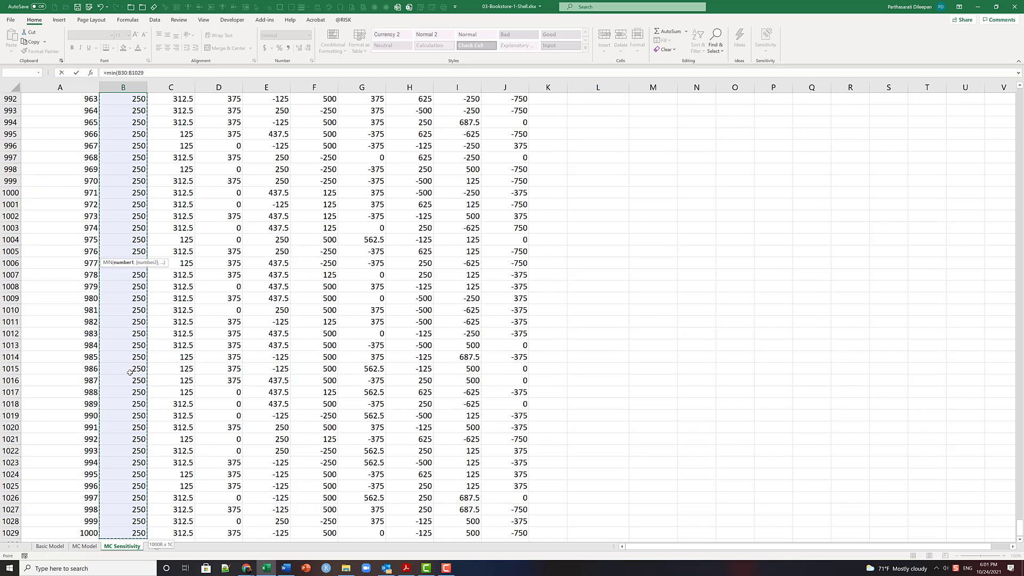
pyautogui.press('Return')
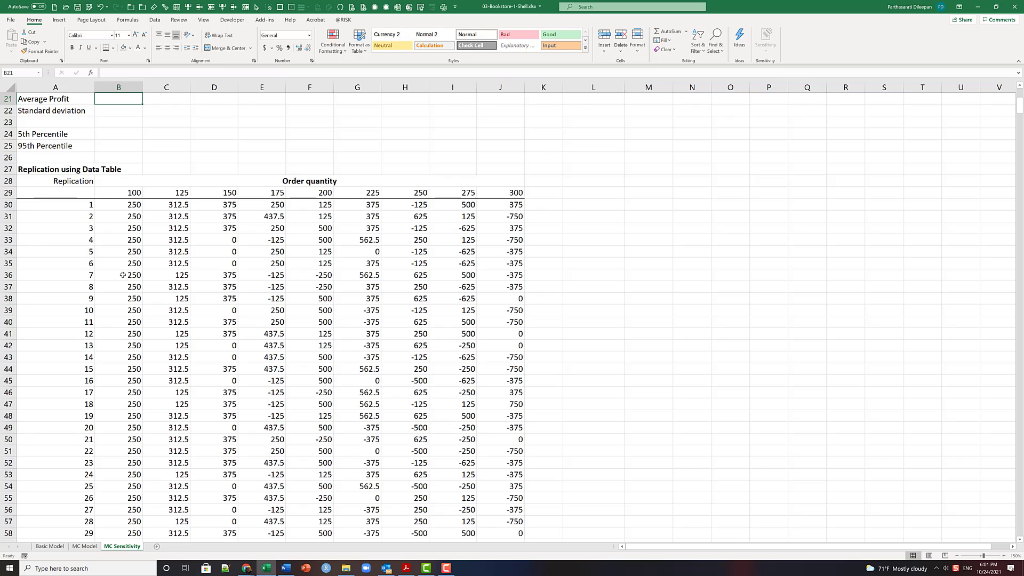
# - Copy the formula text =MIN(B30:B1029) from B20 into the Average Profit cell B21 with its references unchanged
pyautogui.scroll(4, 140, 260)
pyautogui.click(131, 227)
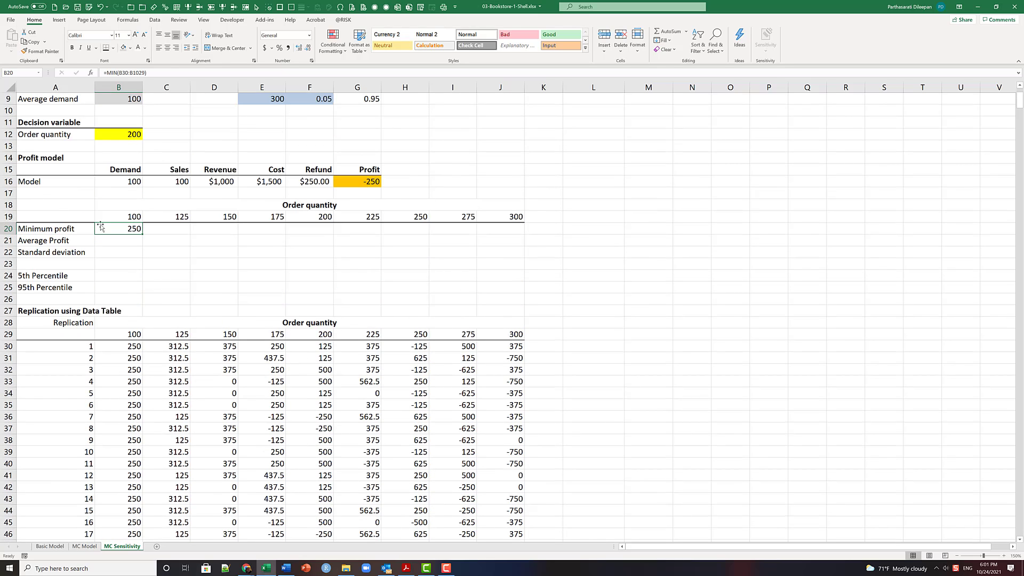
pyautogui.click(154, 75)
pyautogui.moveTo(153, 75); pyautogui.dragTo(103, 73)
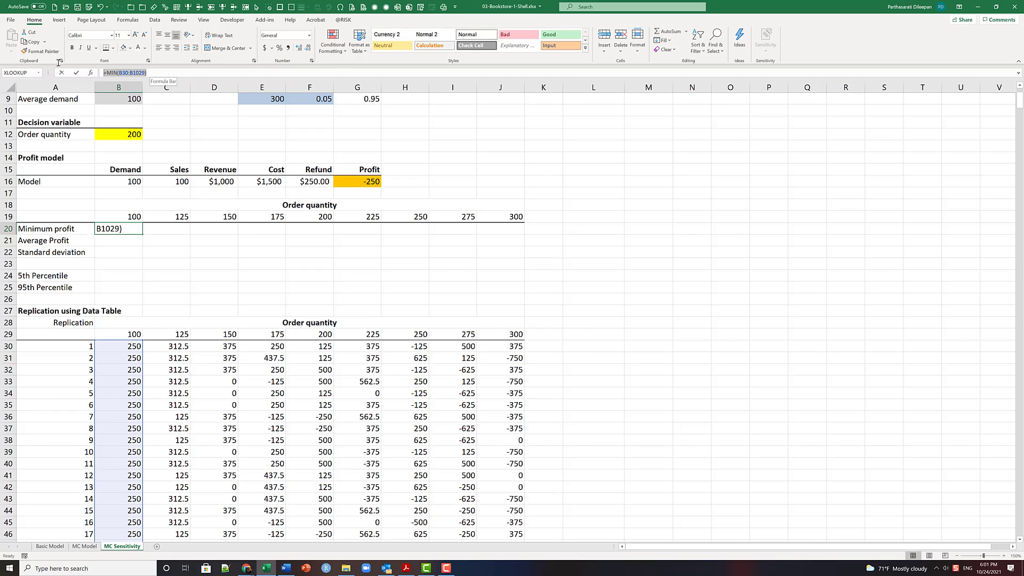
pyautogui.hotkey('ctrl', 'c')
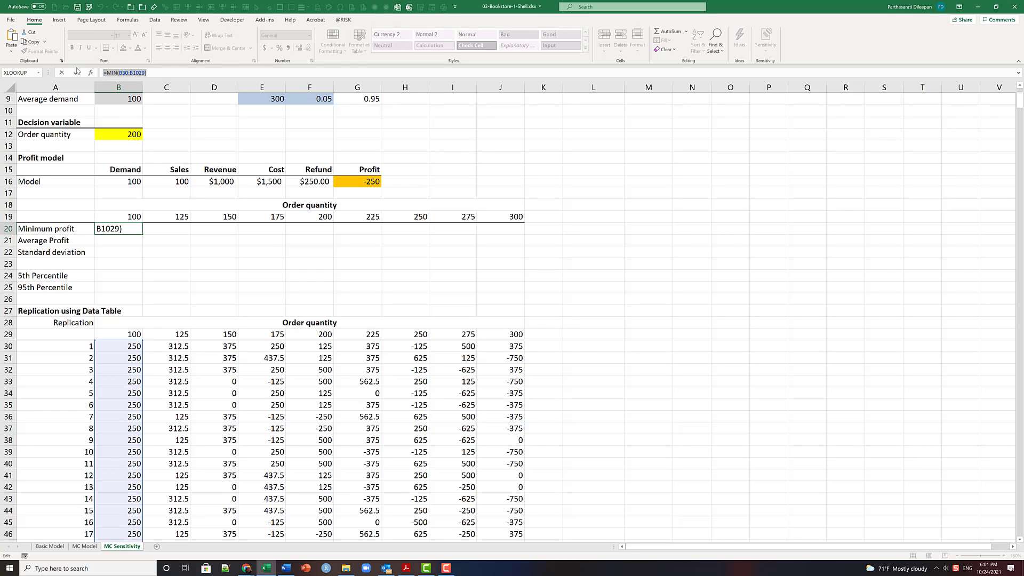
pyautogui.press('Escape')
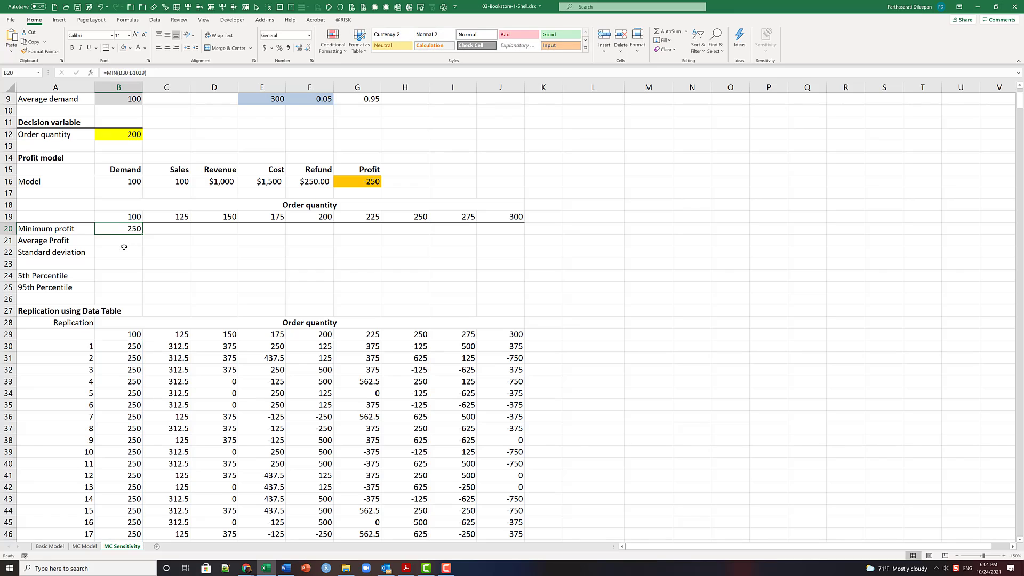
pyautogui.click(126, 244)
pyautogui.click(125, 73)
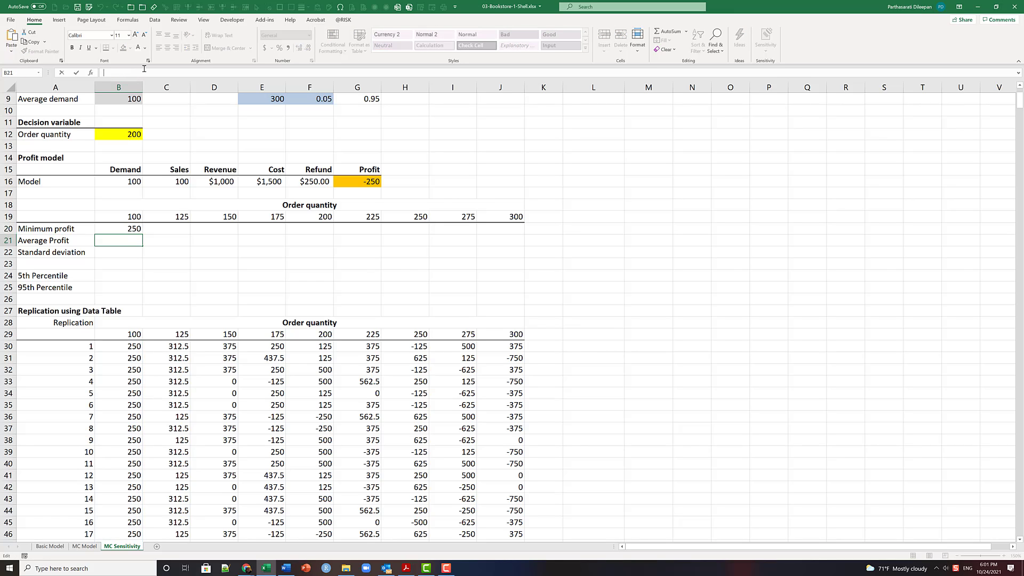
pyautogui.hotkey('ctrl', 'v')
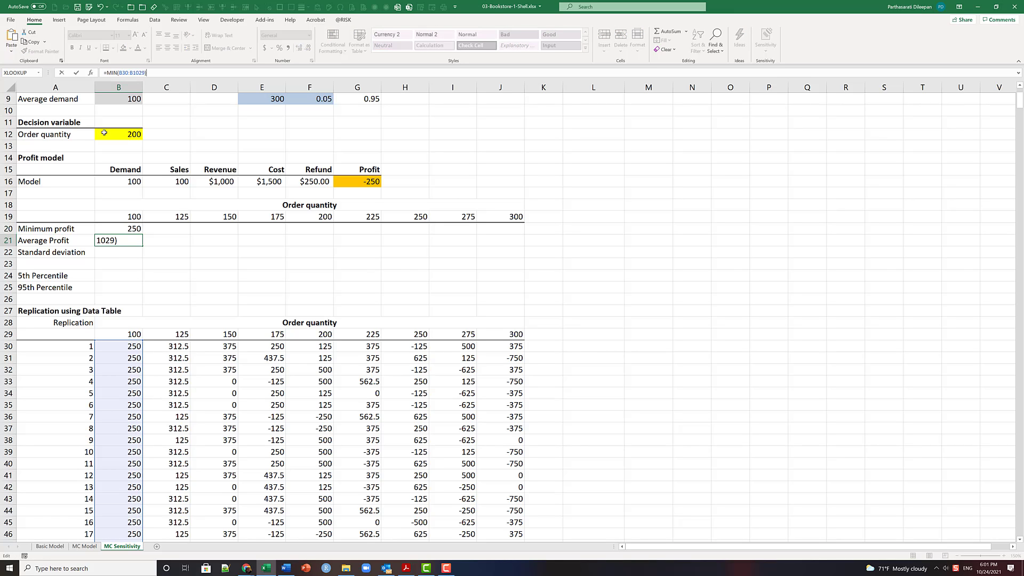
pyautogui.hotkey('ctrl', 'Return')
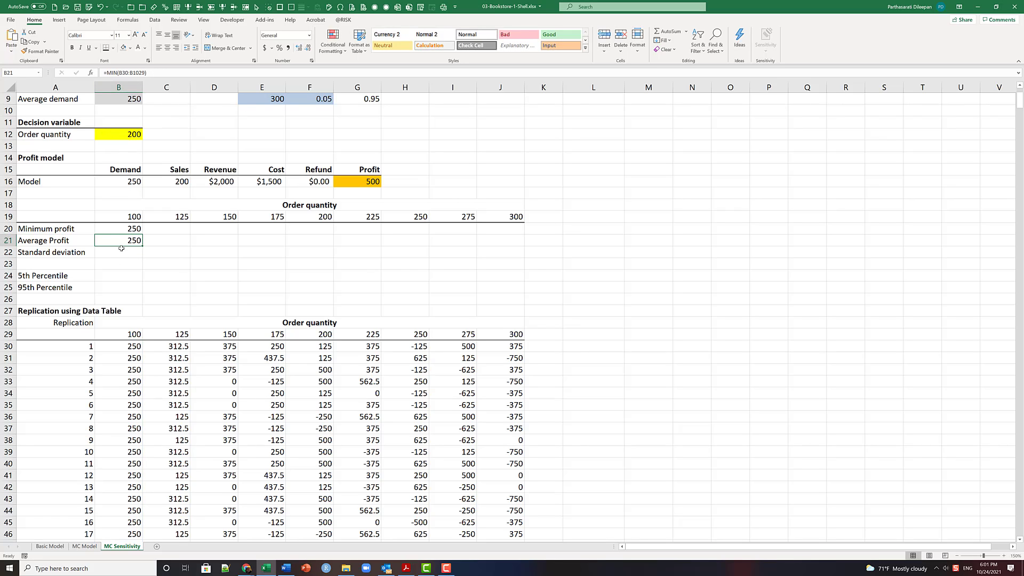
# - Paste the same =MIN(B30:B1029) formula text into B22, B24 and B25 for the remaining statistics
pyautogui.click(119, 253)
pyautogui.click(118, 74)
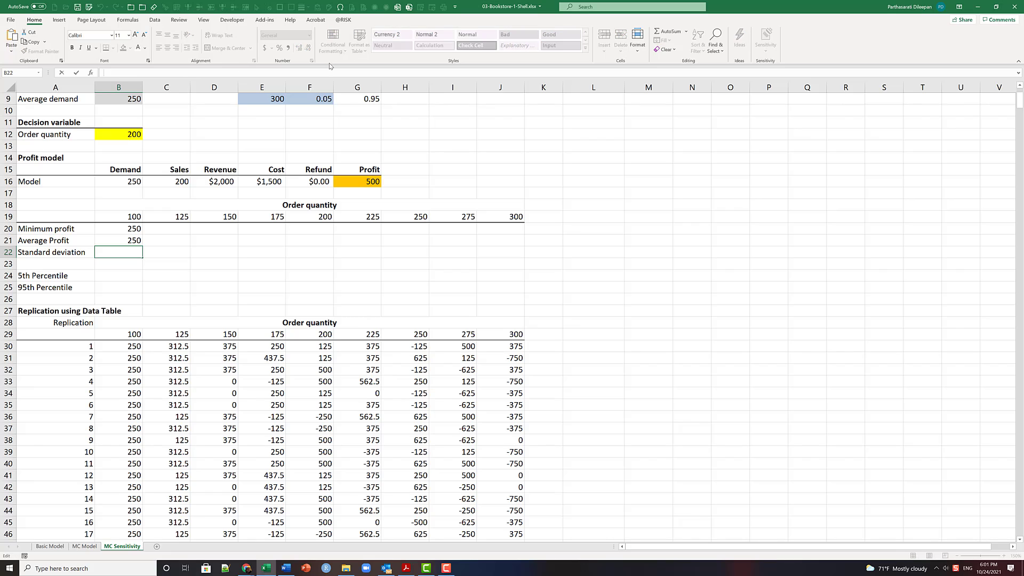
pyautogui.hotkey('ctrl', 'v')
pyautogui.press('Return')
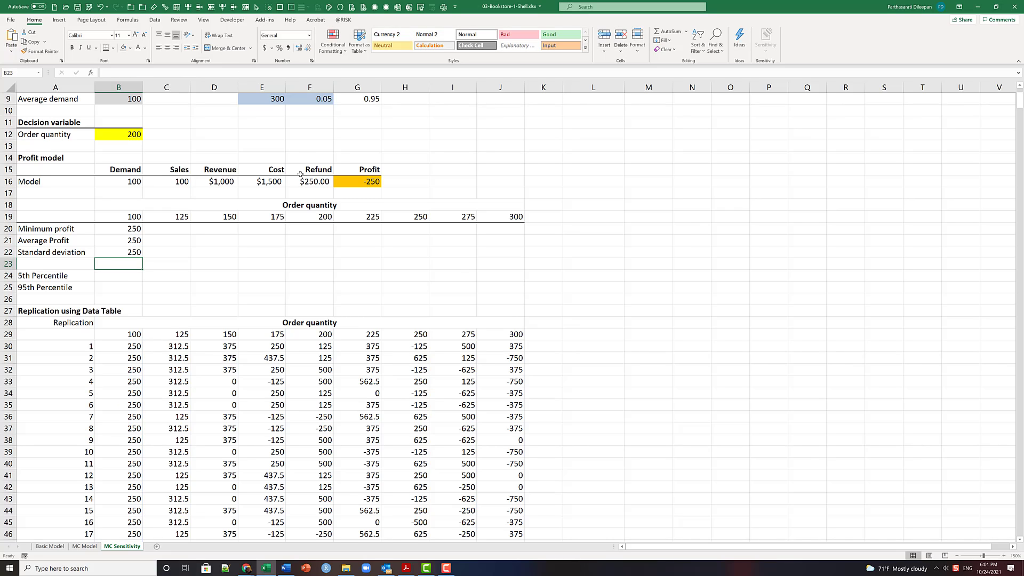
pyautogui.click(120, 273)
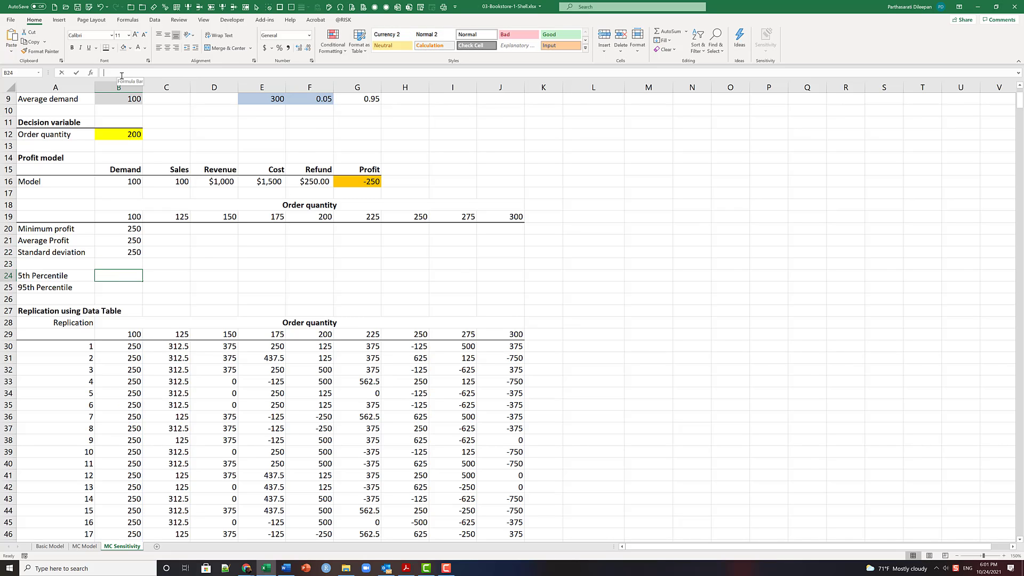
pyautogui.click(119, 75)
pyautogui.hotkey('ctrl', 'v')
pyautogui.press('Return')
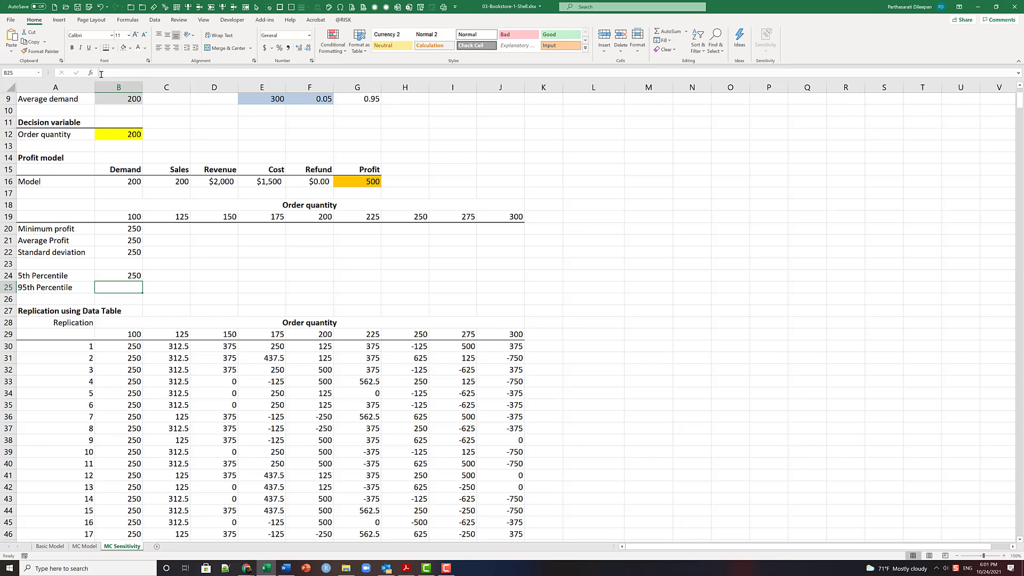
pyautogui.click(101, 74)
pyautogui.hotkey('ctrl', 'v')
pyautogui.press('Return')
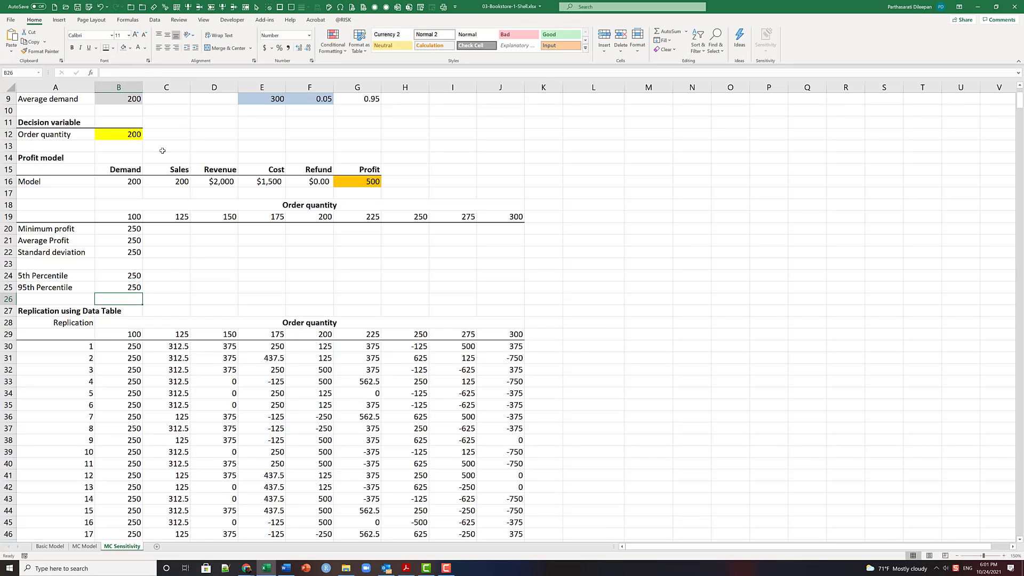
# - Change the Average Profit formula in B21 to =AVERAGE(B30:B1029)
pyautogui.click(127, 239)
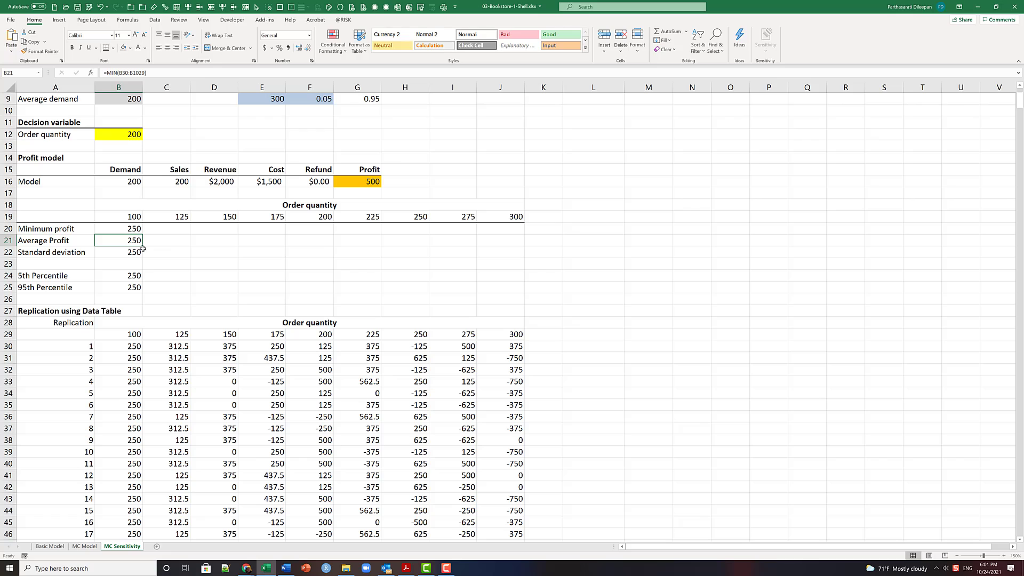
pyautogui.click(107, 73)
pyautogui.hotkey('ctrl', 'v')
pyautogui.click(106, 73)
pyautogui.write('avera')
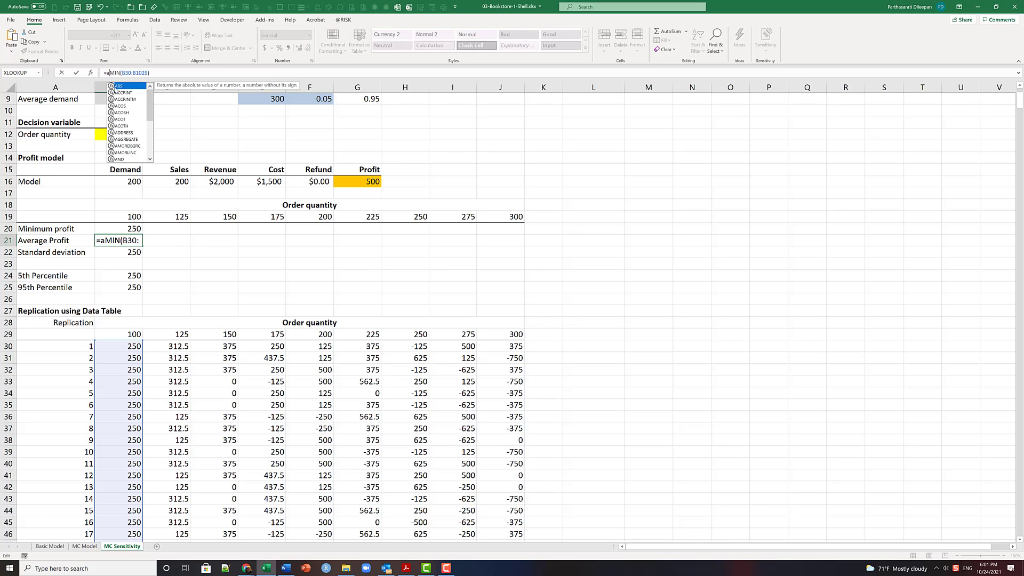
pyautogui.write('ge')
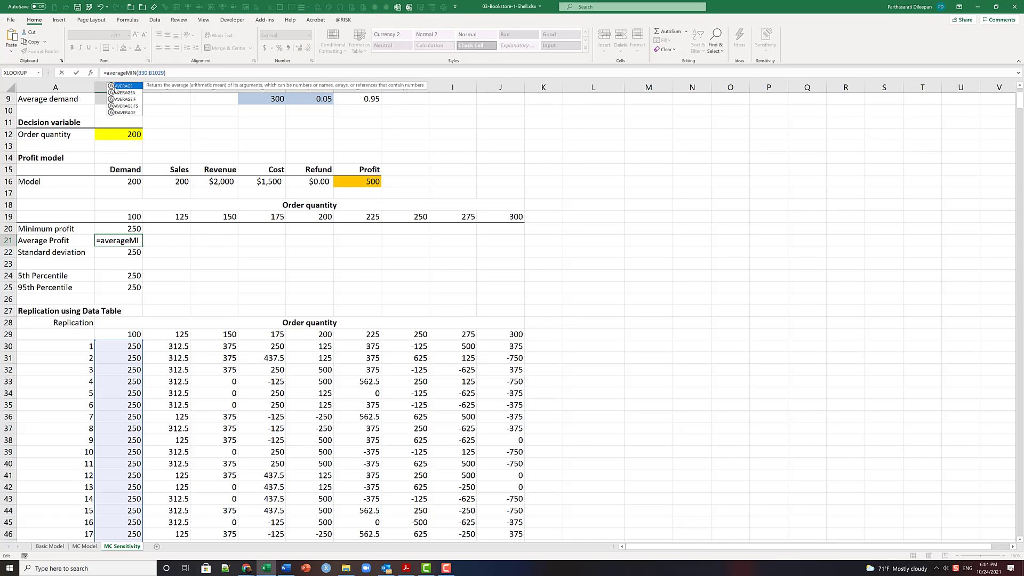
pyautogui.press('Delete')
pyautogui.press('Delete')
pyautogui.press('Delete')
pyautogui.press('Return')
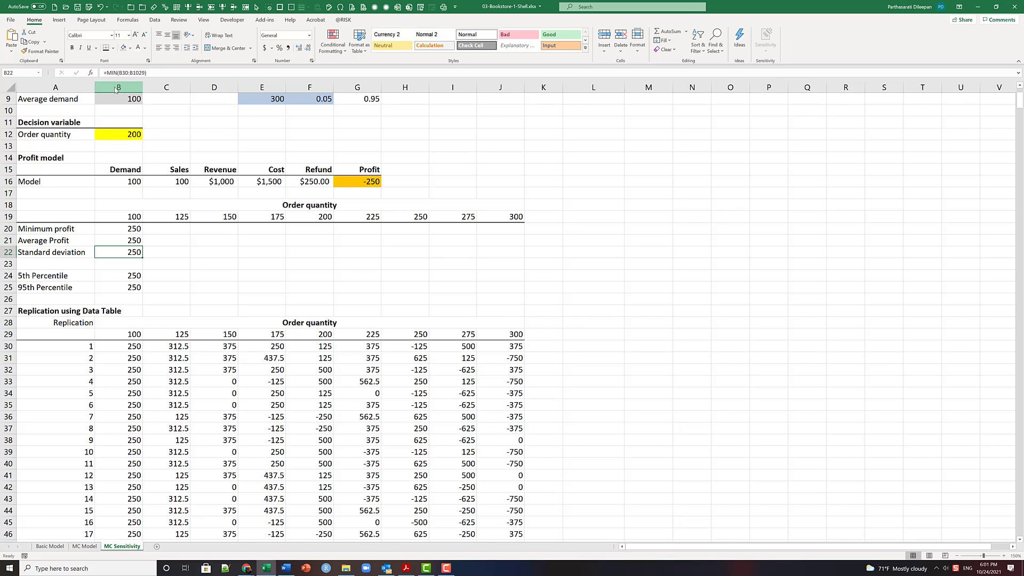
# - Change the Standard deviation formula in B22 to =STDEV.S(B30:B1029)
pyautogui.click(109, 73)
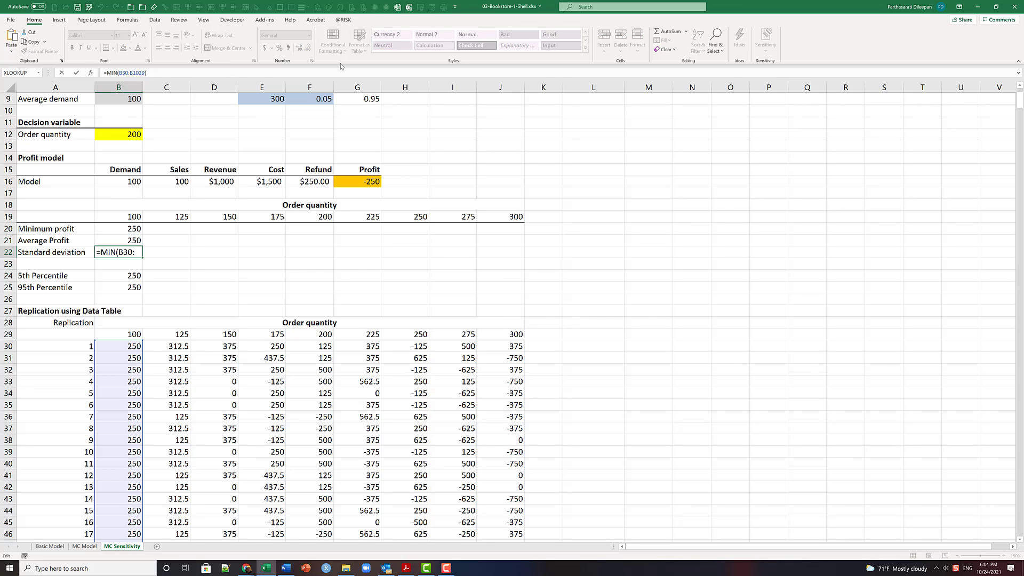
pyautogui.write('m')
pyautogui.press('BackSpace')
pyautogui.write('std')
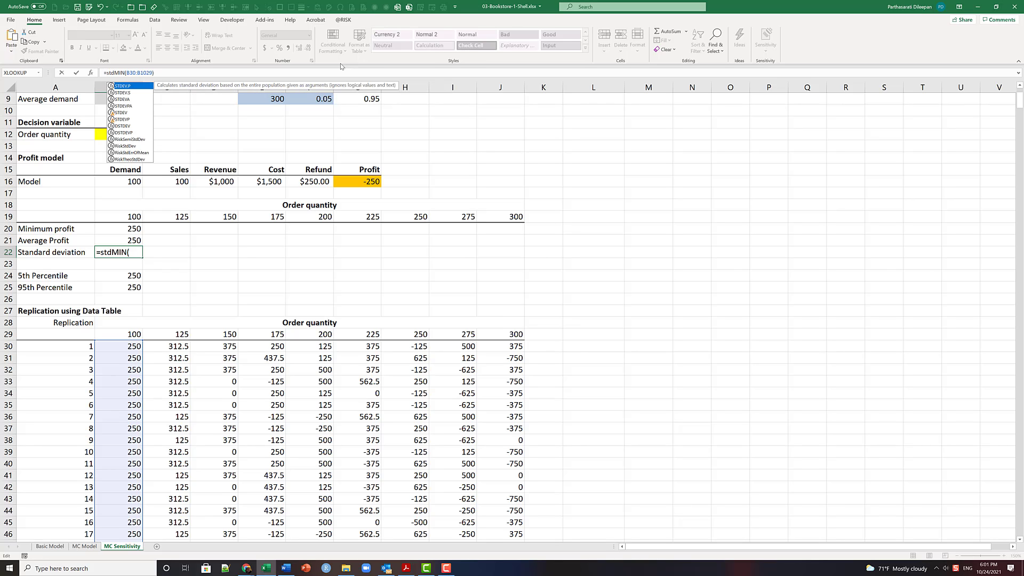
pyautogui.press('Down')
pyautogui.press('Tab')
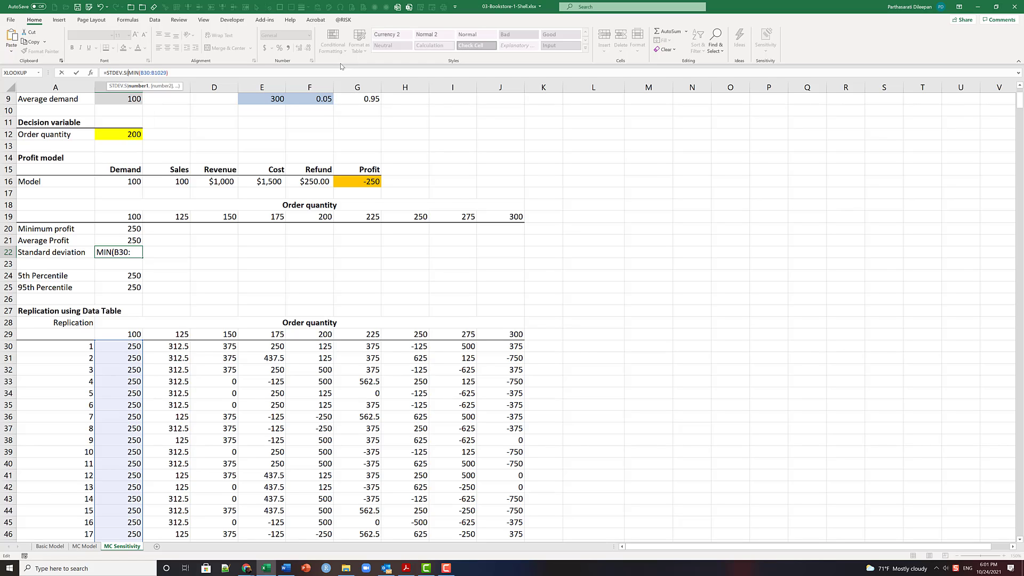
pyautogui.press('Delete')
pyautogui.press('Delete')
pyautogui.press('Delete')
pyautogui.press('Delete')
pyautogui.press('Return')
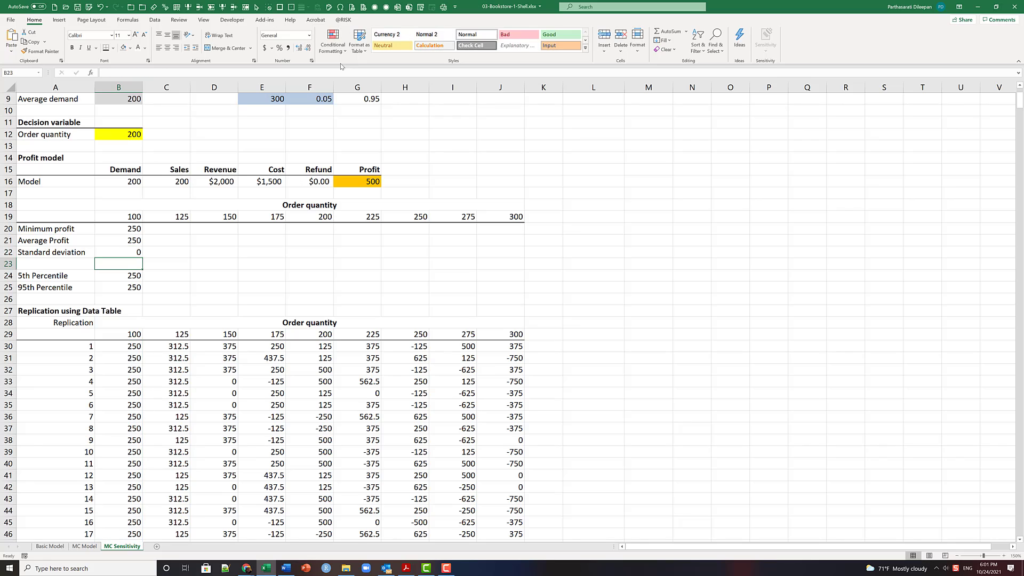
pyautogui.click(127, 255)
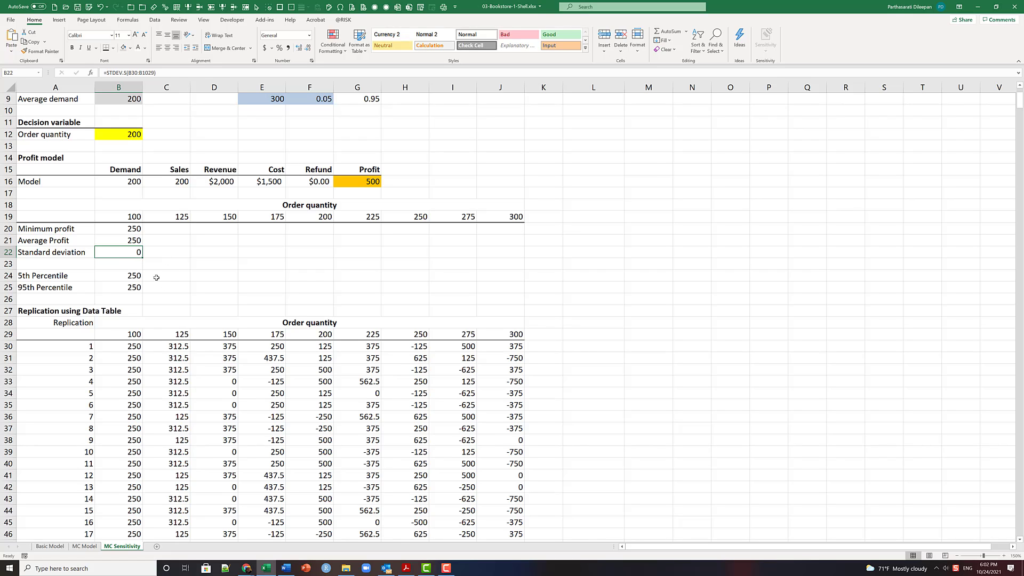
# - Change the 5th Percentile formula in B24 to PERCENTILE.EXC over B30:B1029 at the 5% level
pyautogui.click(139, 275)
pyautogui.click(106, 73)
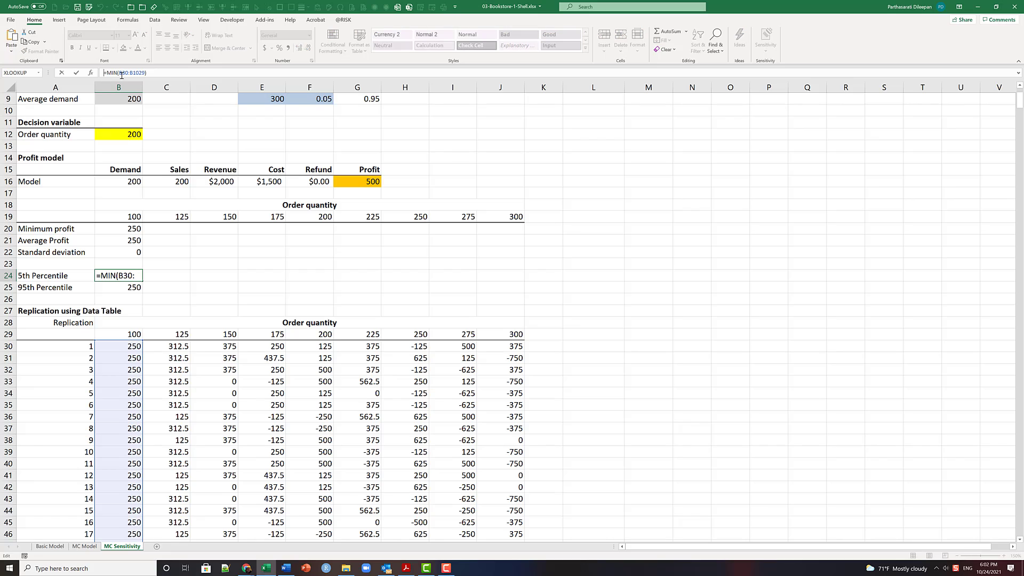
pyautogui.hotkey('shift', 'Right')
pyautogui.write('percve')
pyautogui.press('BackSpace')
pyautogui.press('BackSpace')
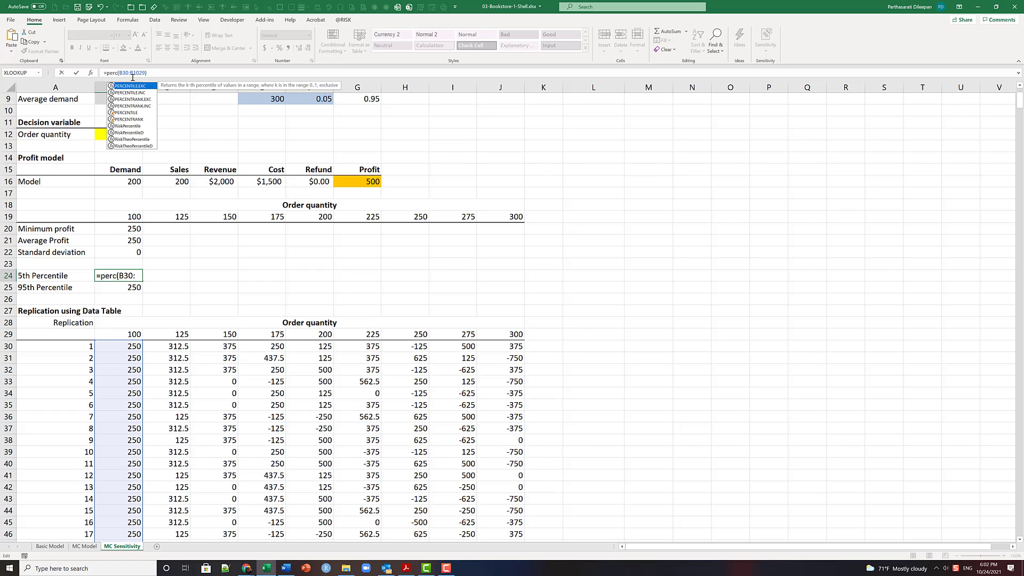
pyautogui.press('Tab')
pyautogui.press('End')
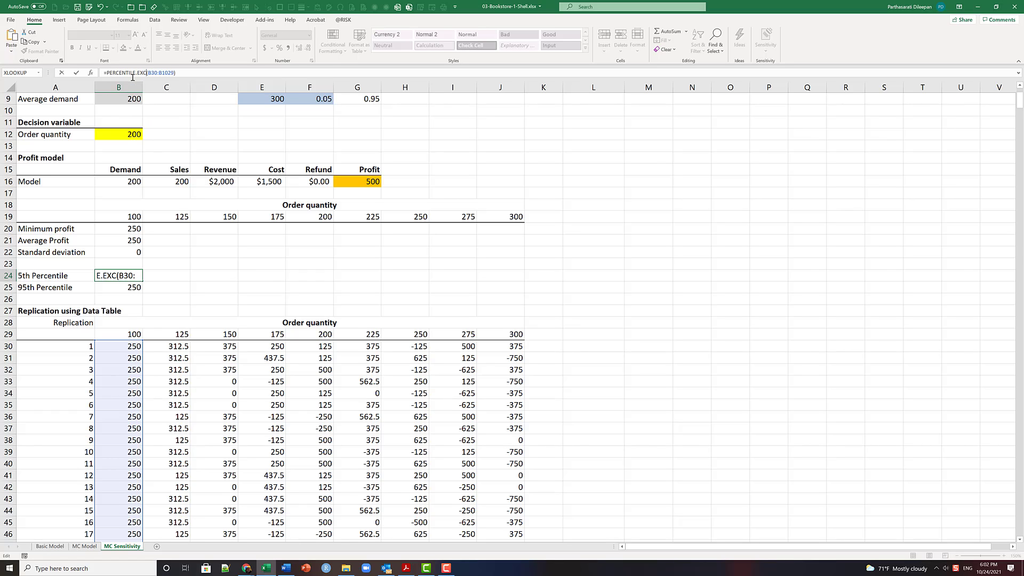
pyautogui.press('Left')
pyautogui.write(',.0')
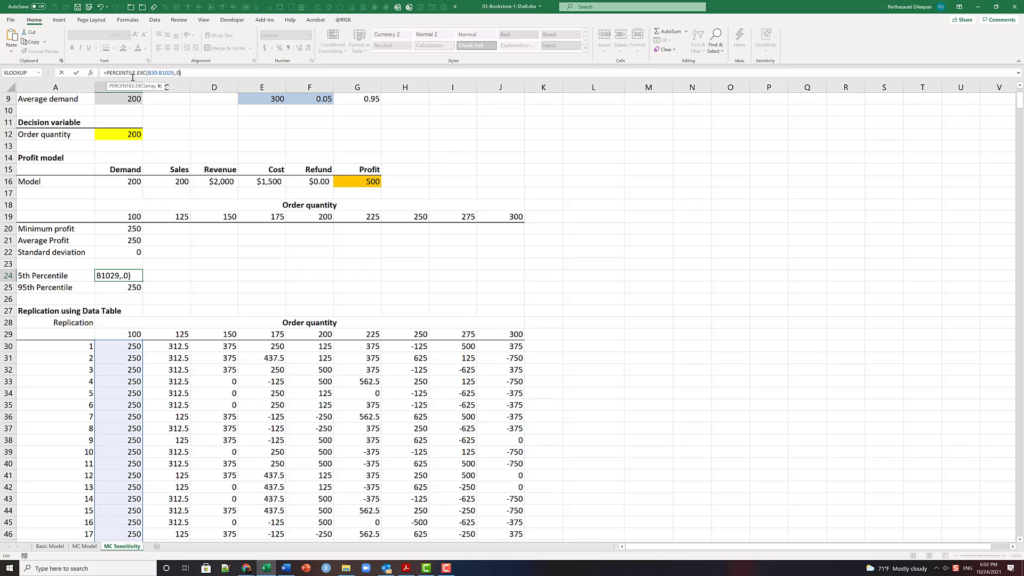
pyautogui.press('Return')
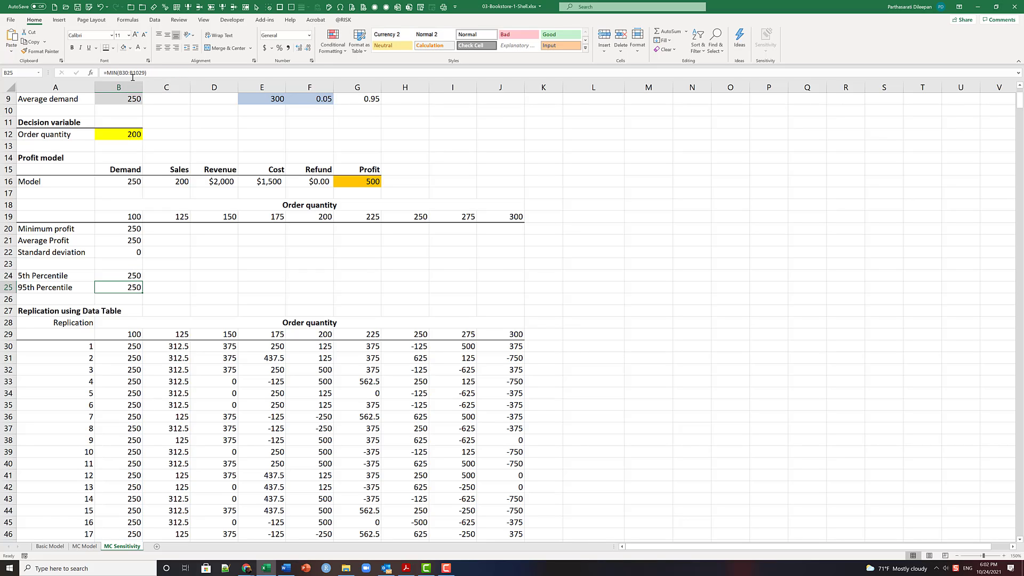
# - Change the 95th Percentile formula in B25 to =PERCENTILE.EXC(B30:B1029,.95)
pyautogui.click(108, 72)
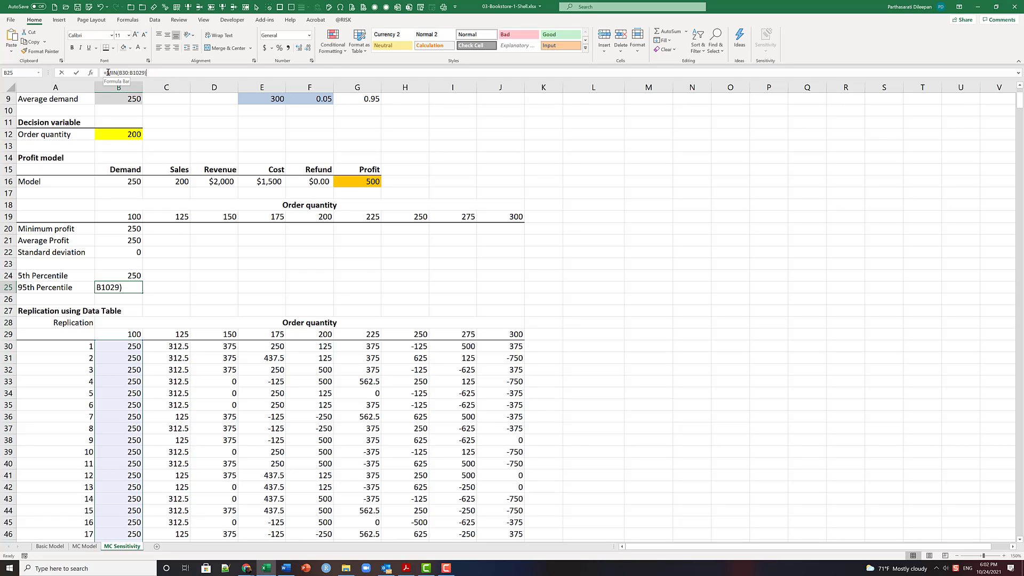
pyautogui.write('per')
pyautogui.write('centile')
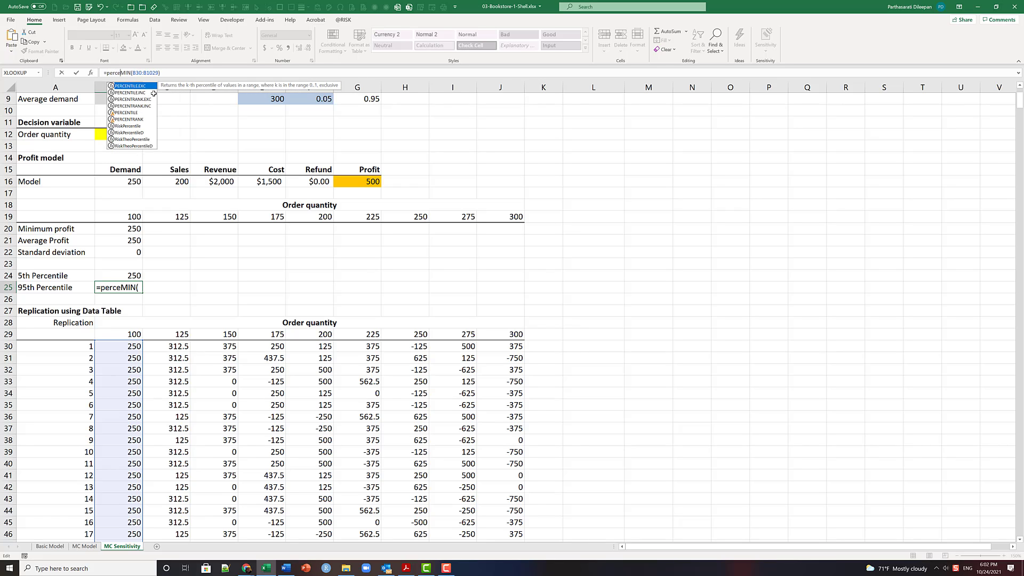
pyautogui.press('Tab')
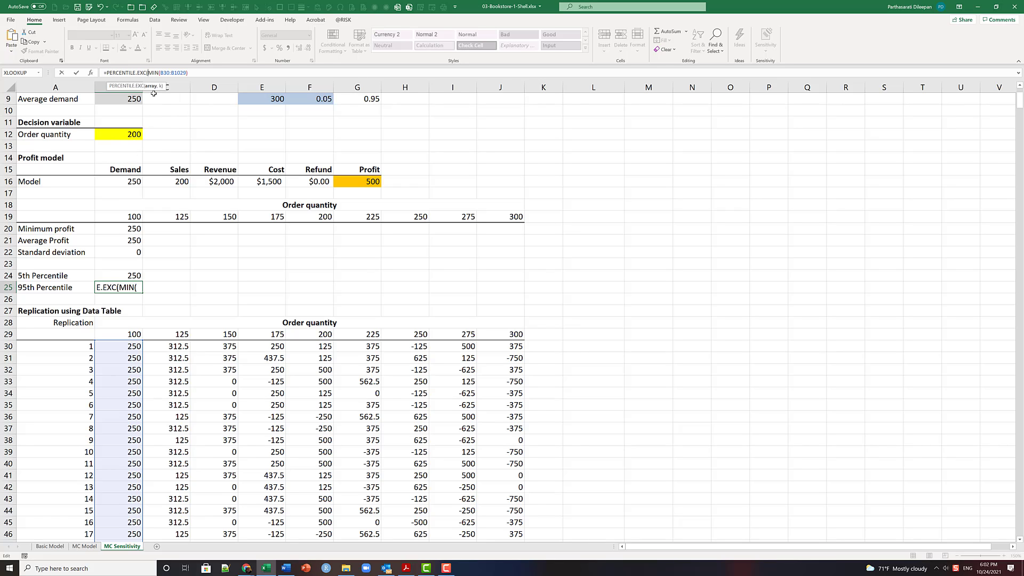
pyautogui.press('Delete')
pyautogui.press('Delete')
pyautogui.press('Delete')
pyautogui.press('Delete')
pyautogui.press('End')
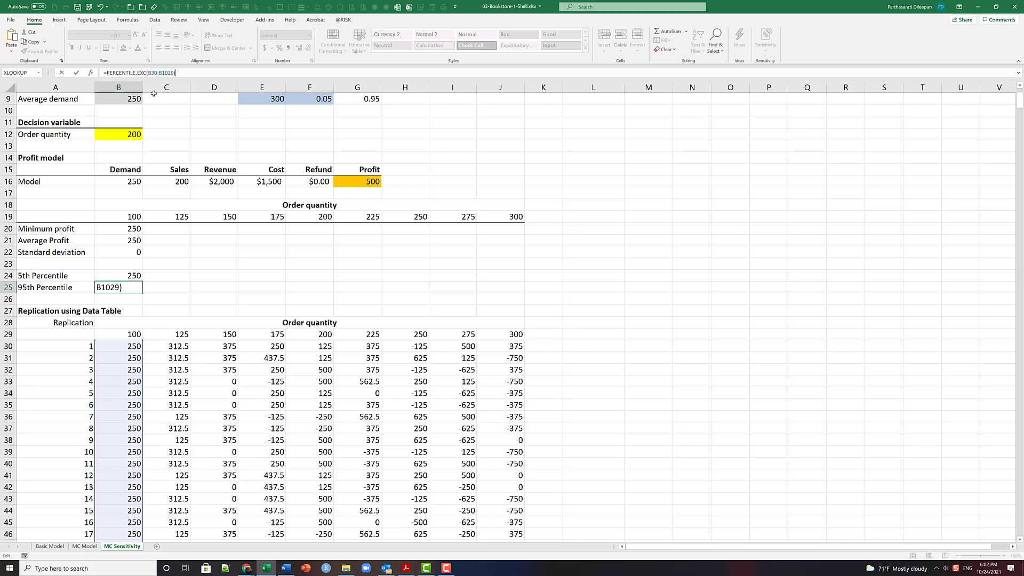
pyautogui.press('Left')
pyautogui.write(',.95')
pyautogui.press('Return')
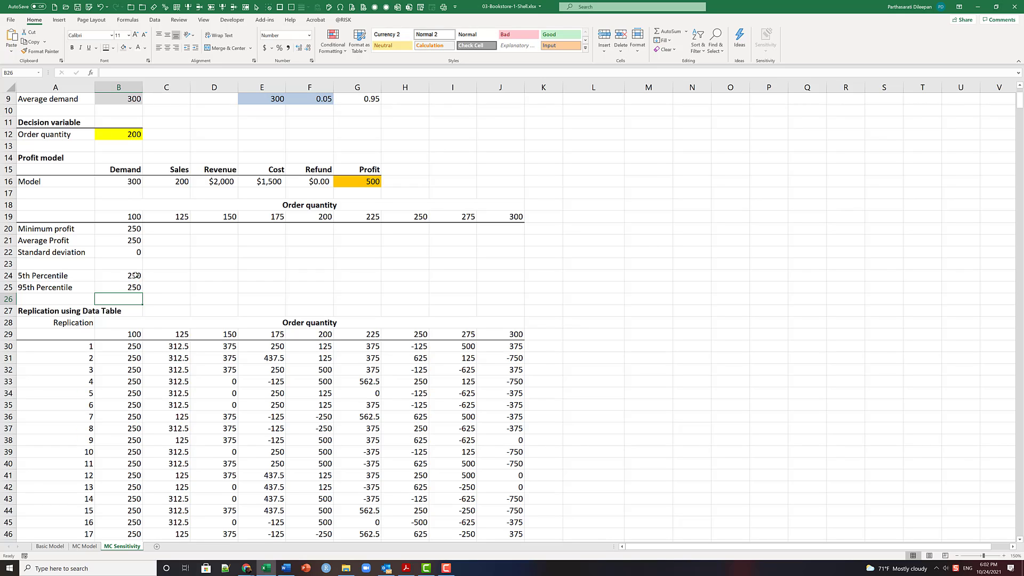
# - Fill the statistics formulas in B20:B25 across to column J and format the block as currency without decimals
pyautogui.moveTo(136, 275); pyautogui.dragTo(128, 288)
pyautogui.moveTo(132, 228); pyautogui.dragTo(521, 310)
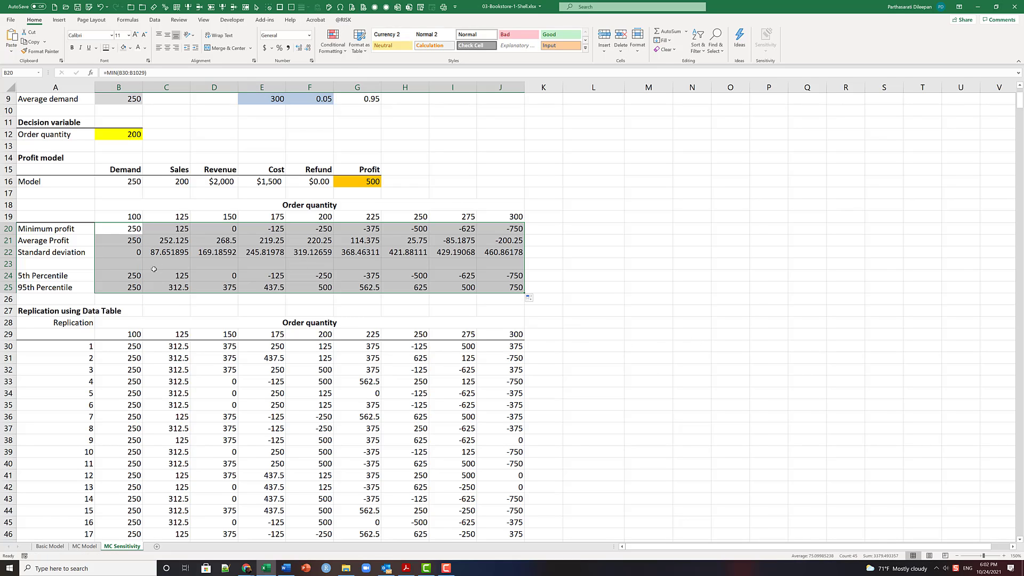
pyautogui.click(308, 36)
pyautogui.click(300, 89)
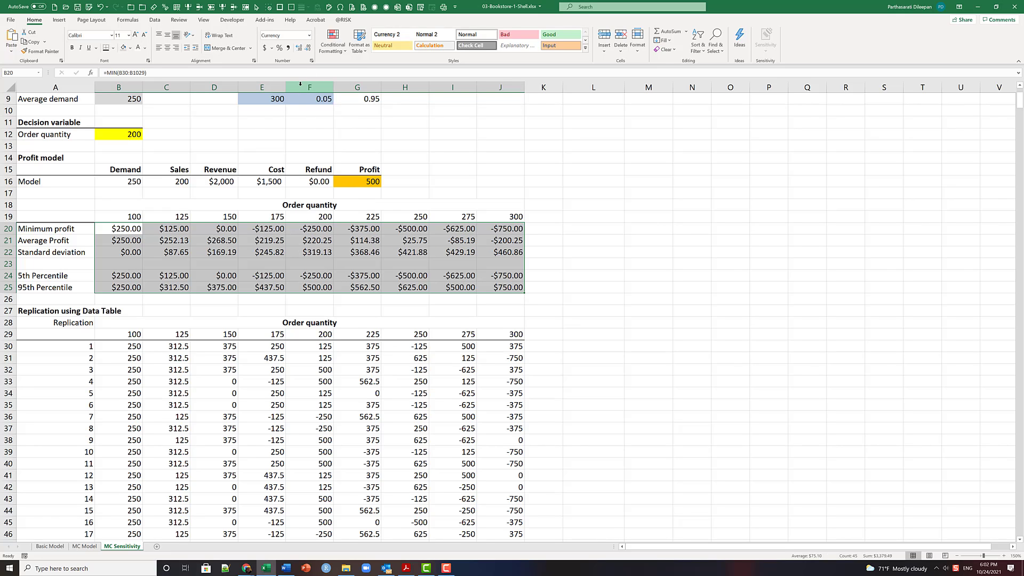
pyautogui.click(309, 48)
pyautogui.click(308, 48)
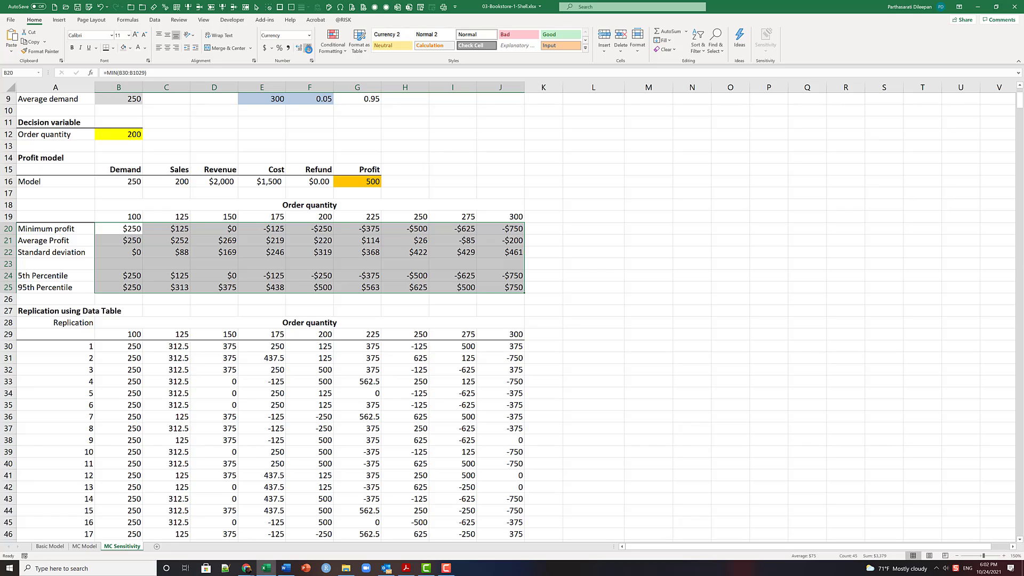
# - Recalculate the sheet to refresh the replications and the summary statistics, and deselect the statistics block
pyautogui.click(123, 21)
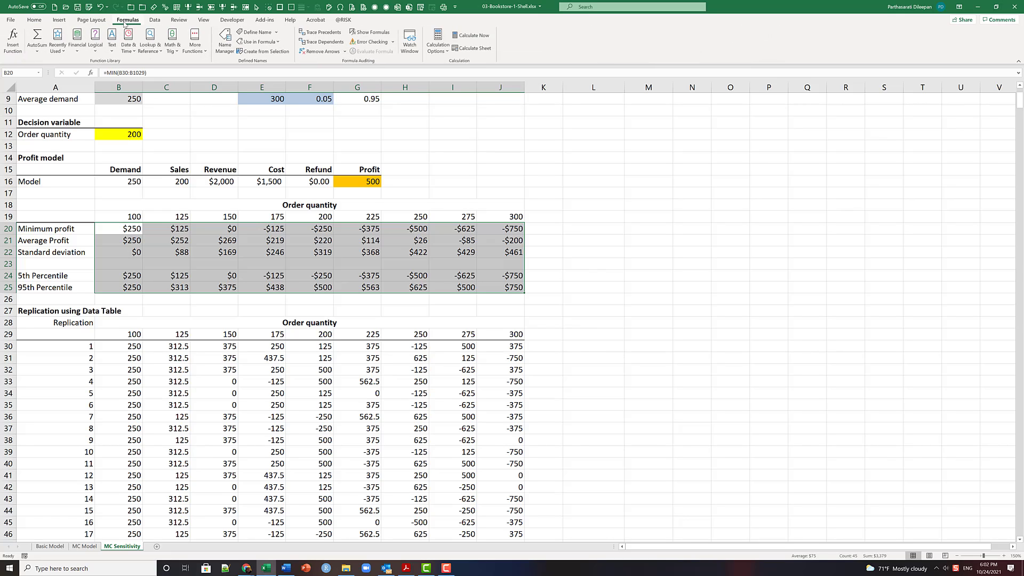
pyautogui.click(482, 48)
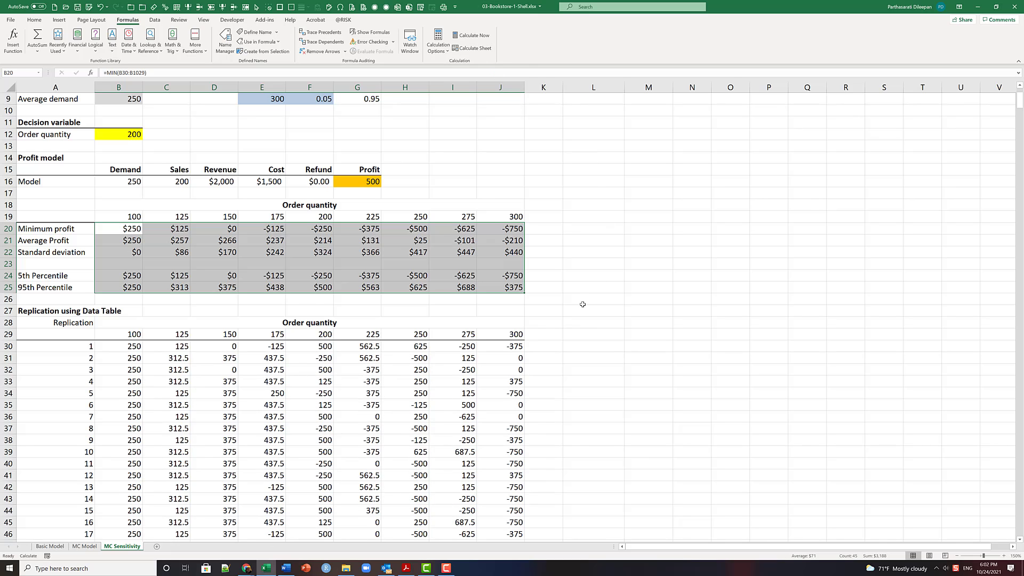
pyautogui.moveTo(585, 307); pyautogui.dragTo(587, 299)
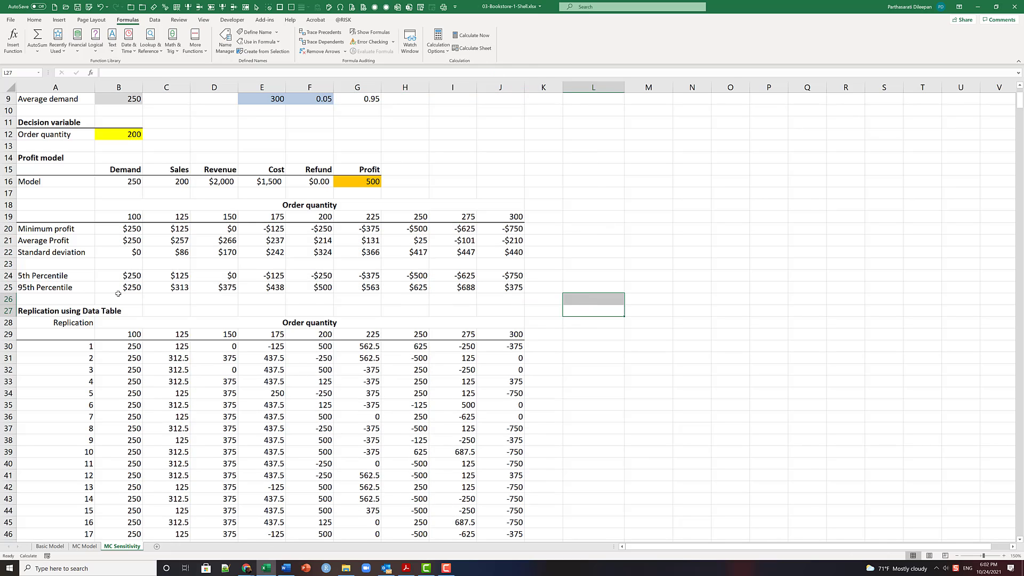
# - Insert a scatter chart with smooth lines and markers from the Average Profit row A21:J21 and place it beside the summary table
pyautogui.scroll(1, 175, 287)
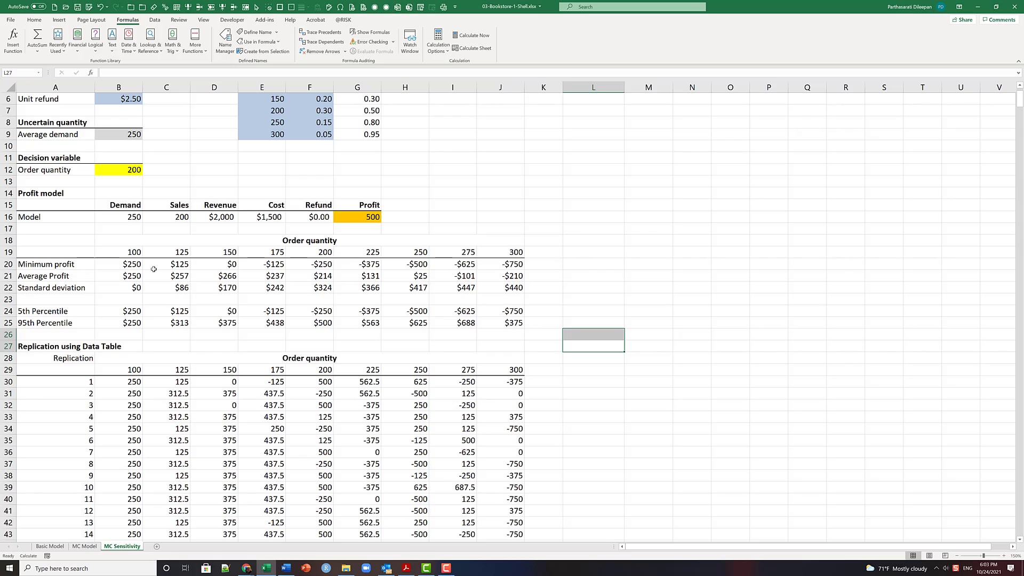
pyautogui.click(124, 276)
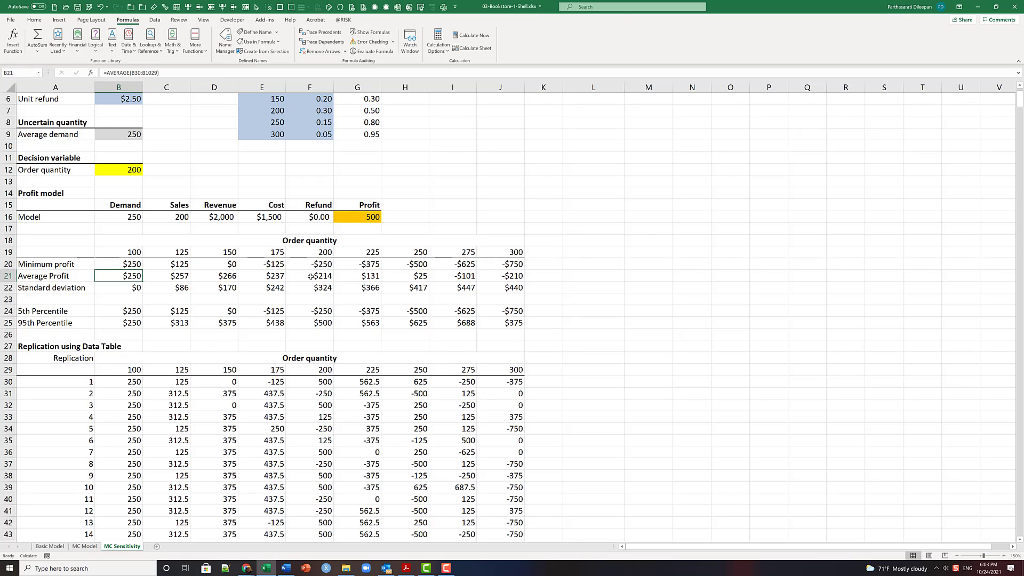
pyautogui.click(64, 276)
pyautogui.keyDown('shift'); pyautogui.click(517, 275); pyautogui.keyUp('shift')
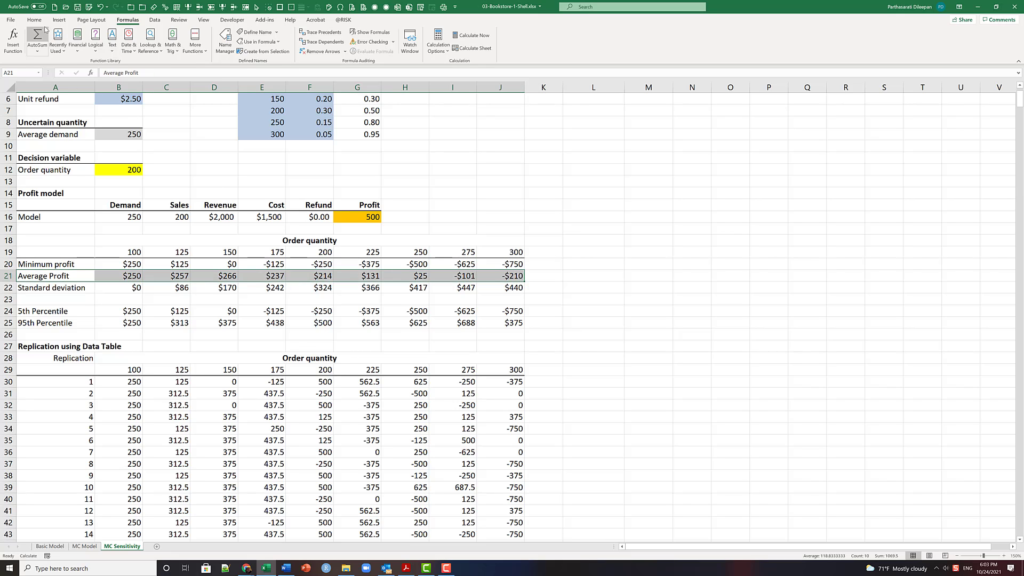
pyautogui.click(59, 20)
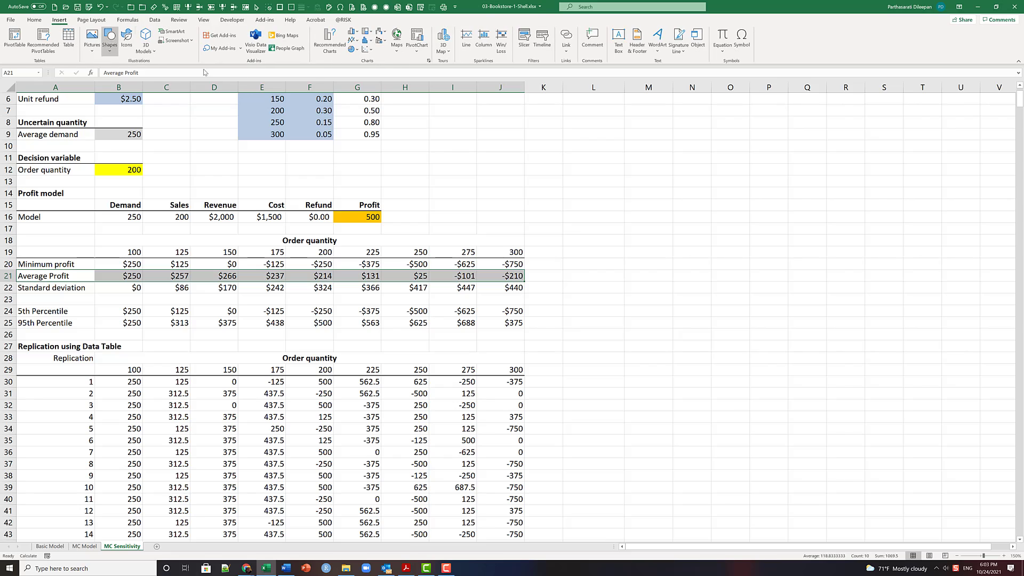
pyautogui.click(373, 49)
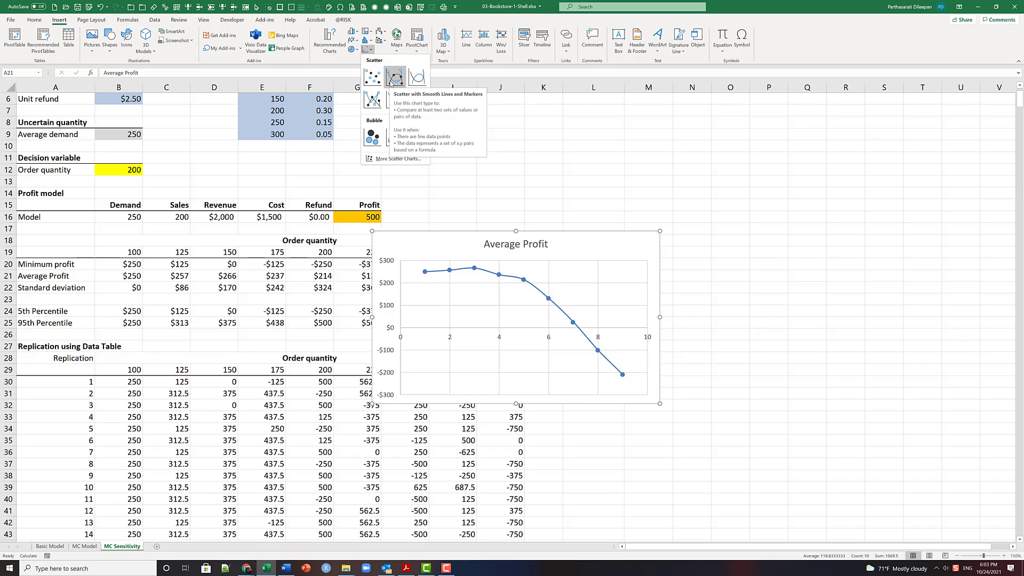
pyautogui.click(391, 81)
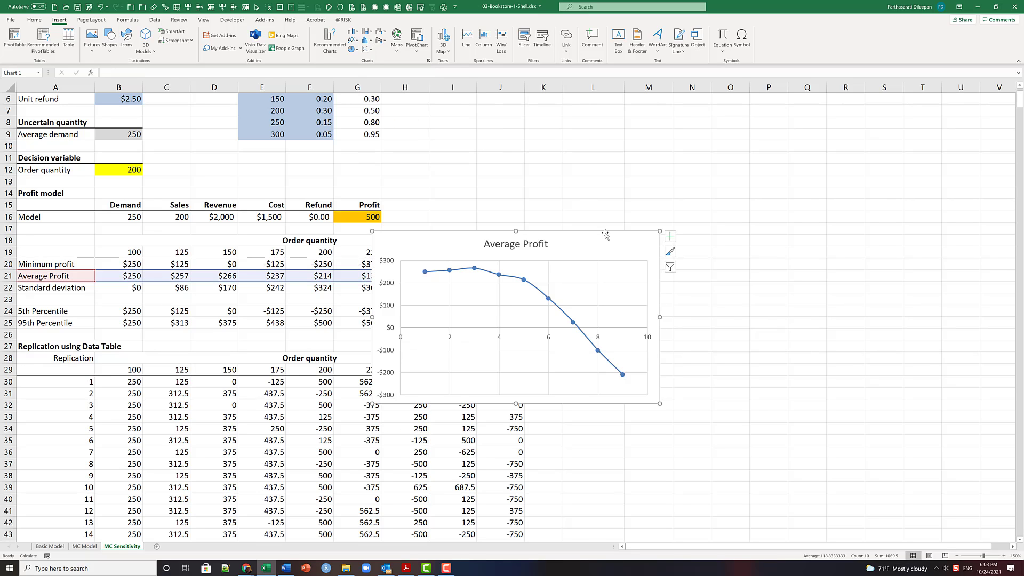
pyautogui.moveTo(655, 225); pyautogui.dragTo(839, 153)
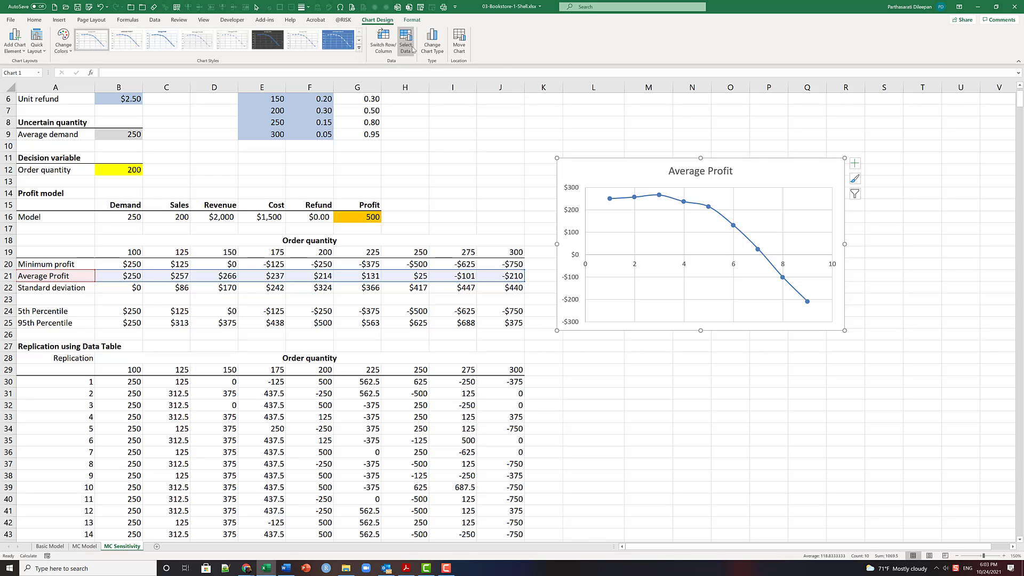
# - Edit the chart's Average Profit series, clearing its name entry and setting its X values to the order quantities in B19:J19
pyautogui.click(407, 47)
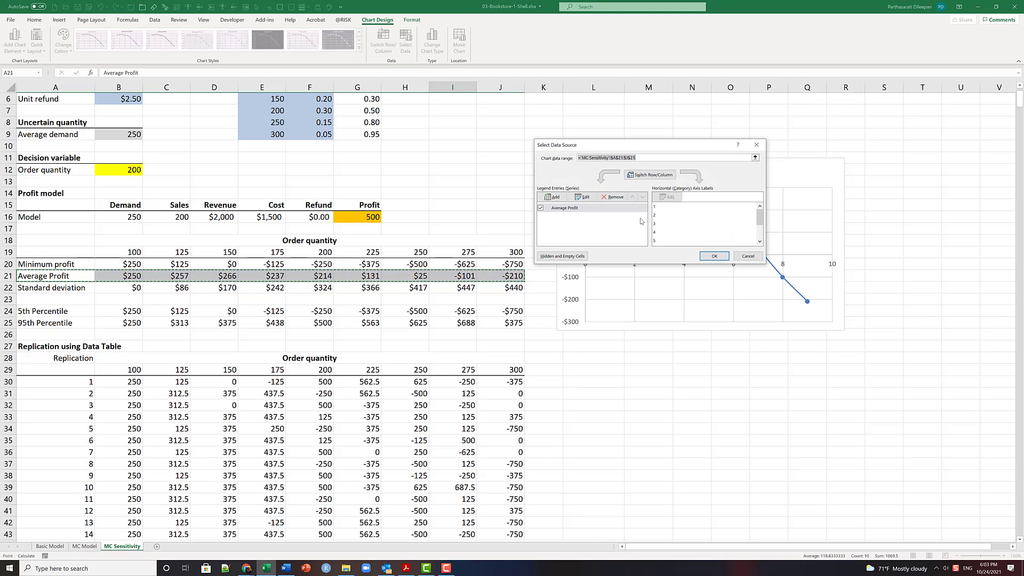
pyautogui.click(583, 199)
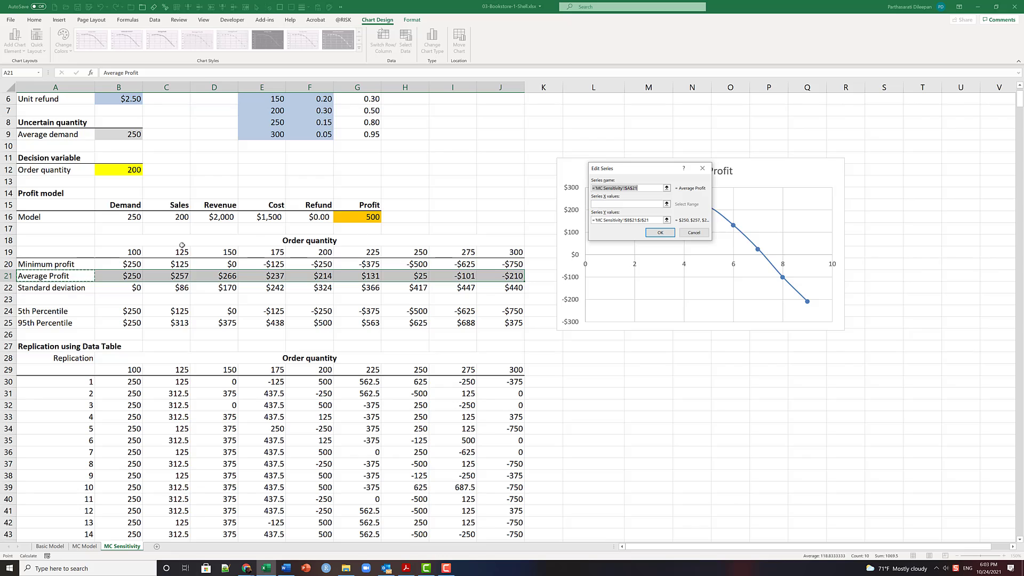
pyautogui.moveTo(137, 250); pyautogui.dragTo(496, 250)
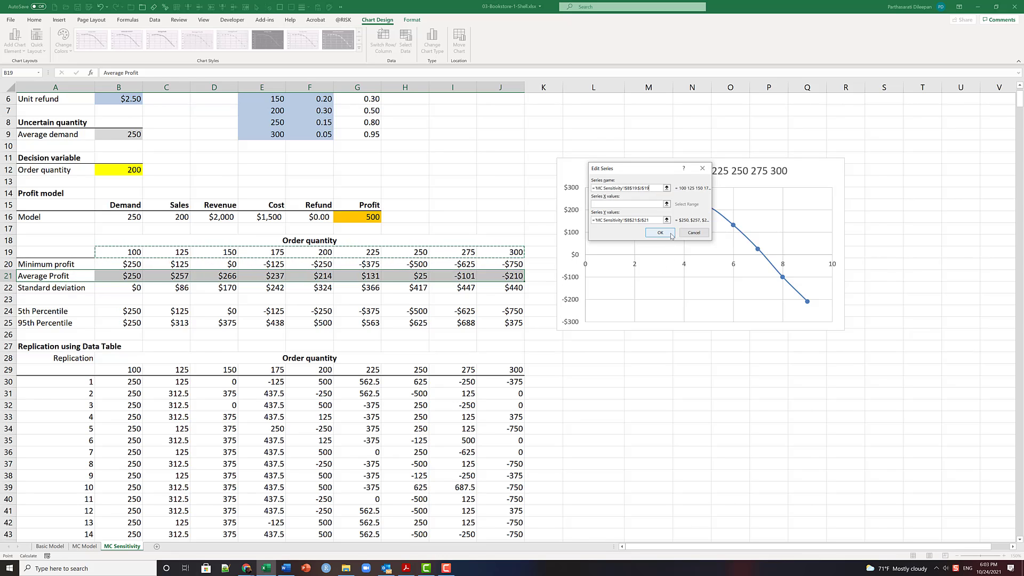
pyautogui.moveTo(660, 188); pyautogui.dragTo(462, 187)
pyautogui.hotkey('ctrl', 'c')
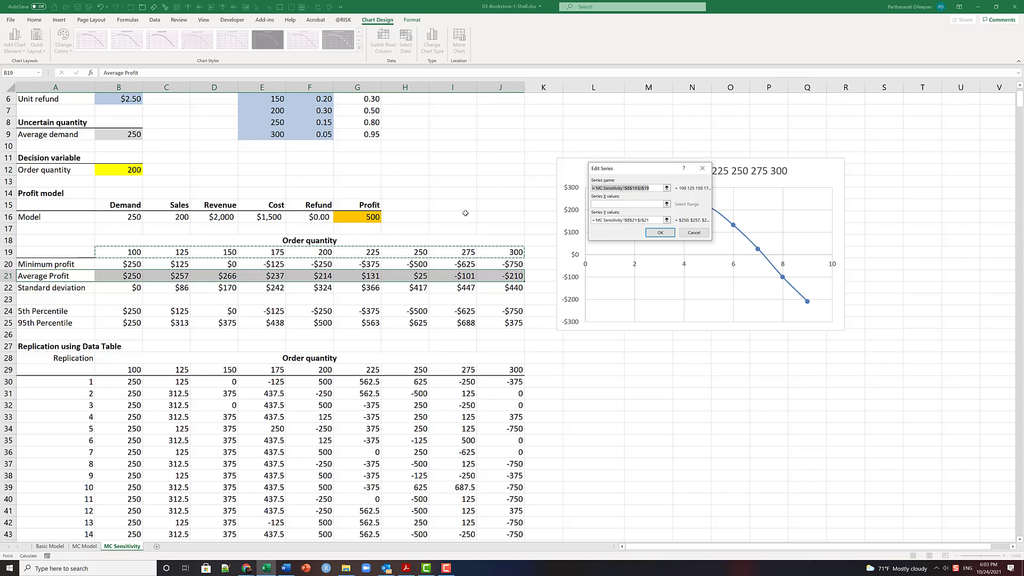
pyautogui.press('Delete')
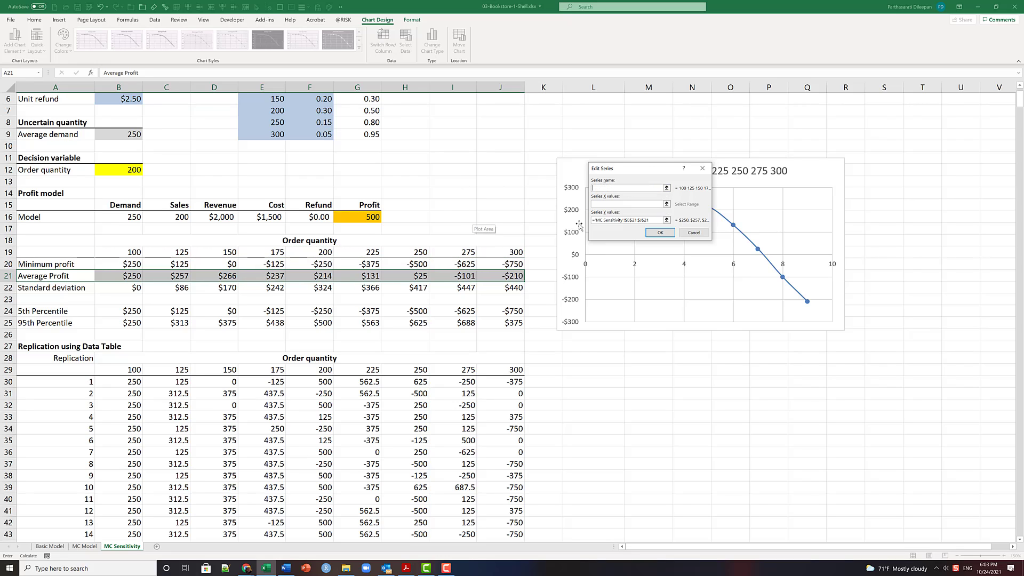
pyautogui.click(601, 204)
pyautogui.hotkey('ctrl', 'v')
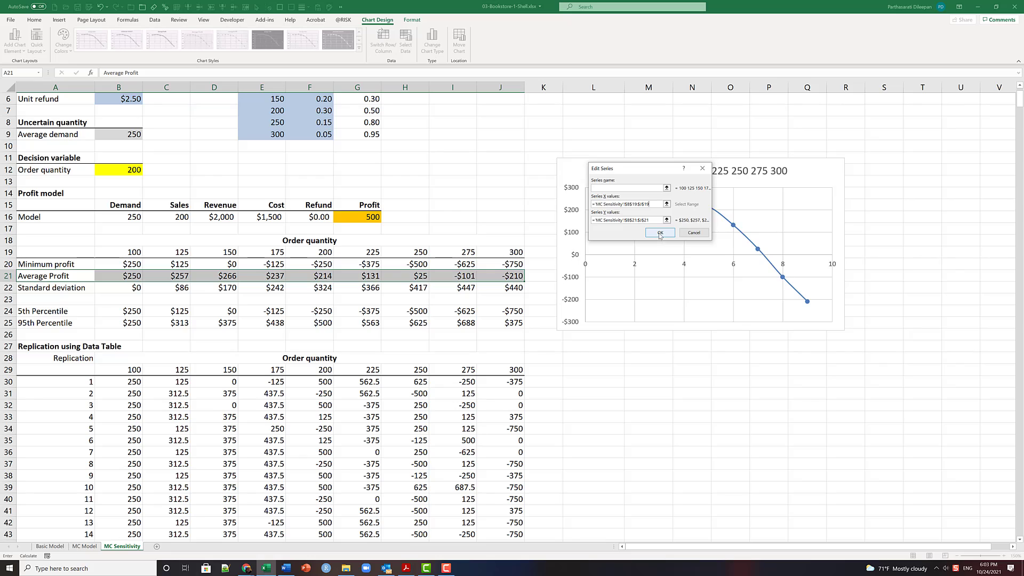
pyautogui.click(660, 233)
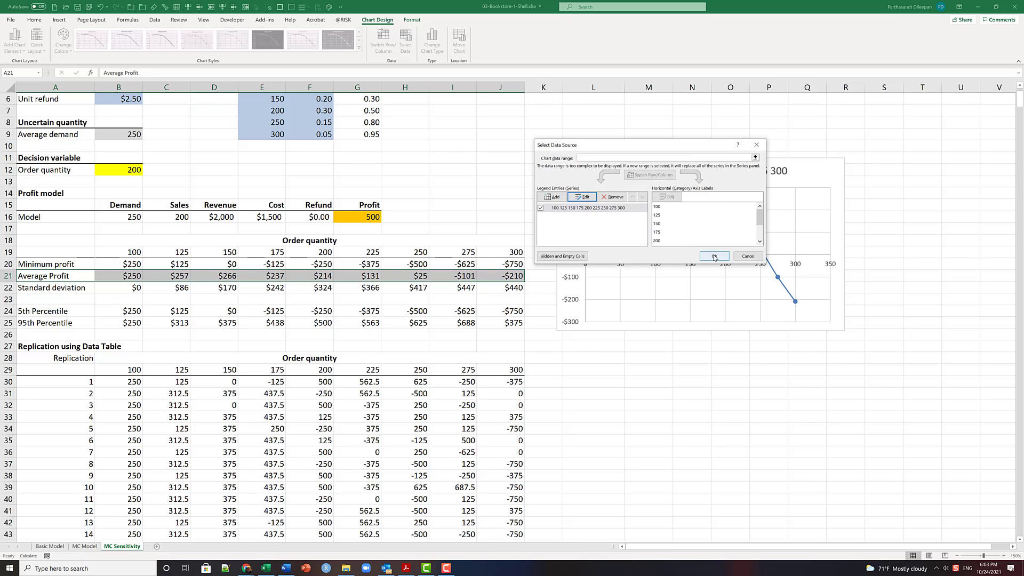
# - Add a 5th Percentile series to the chart with its name from A24, X values B19:J19 and Y values B24:J24
pyautogui.click(556, 199)
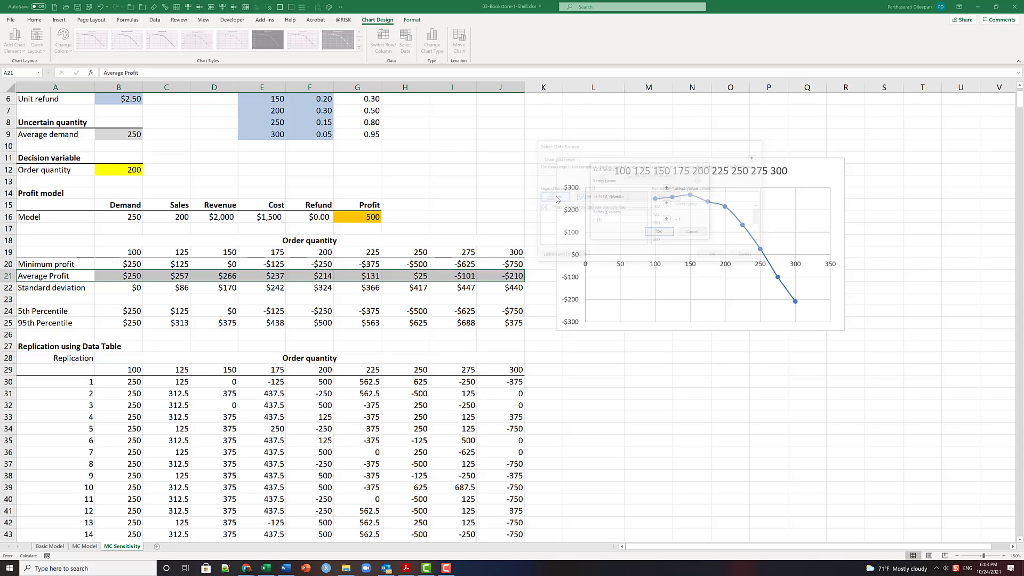
pyautogui.click(136, 311)
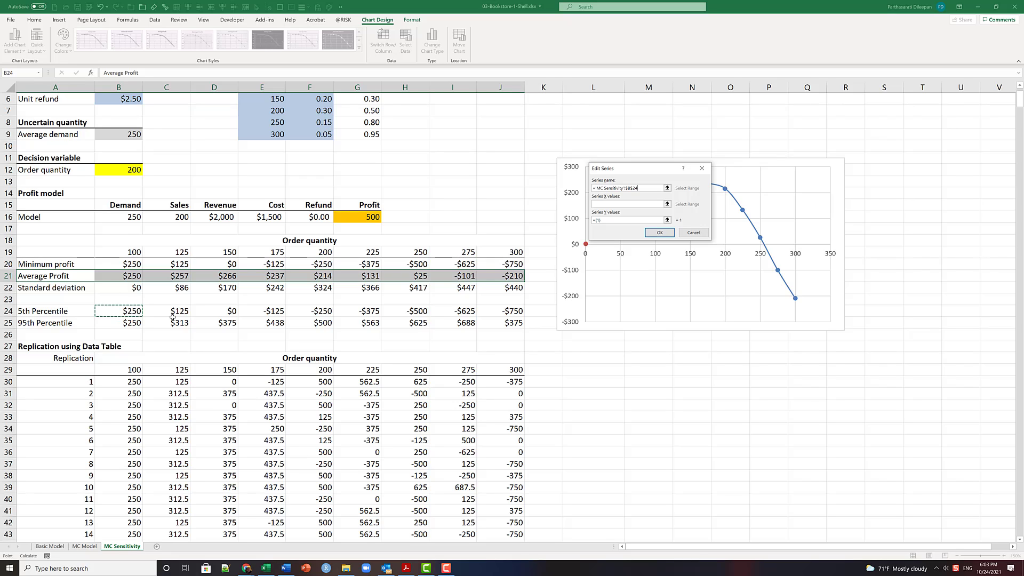
pyautogui.click(39, 312)
pyautogui.click(667, 219)
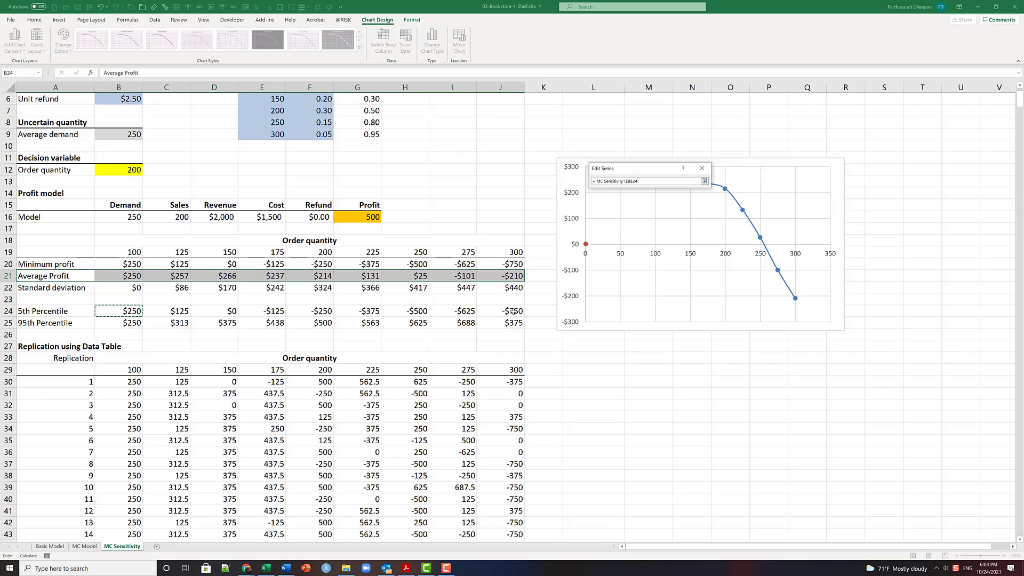
pyautogui.moveTo(133, 311); pyautogui.dragTo(509, 311)
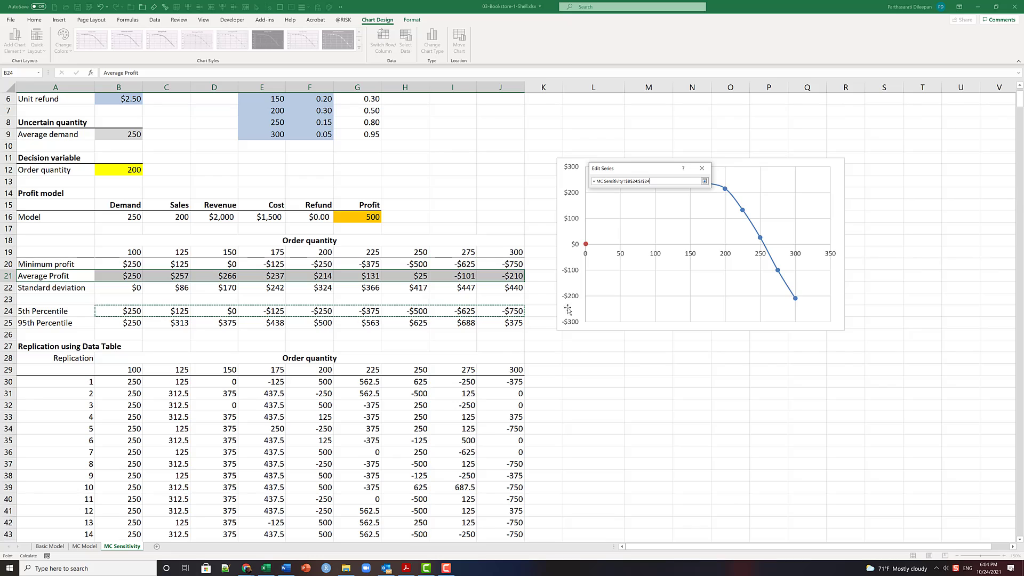
pyautogui.click(704, 181)
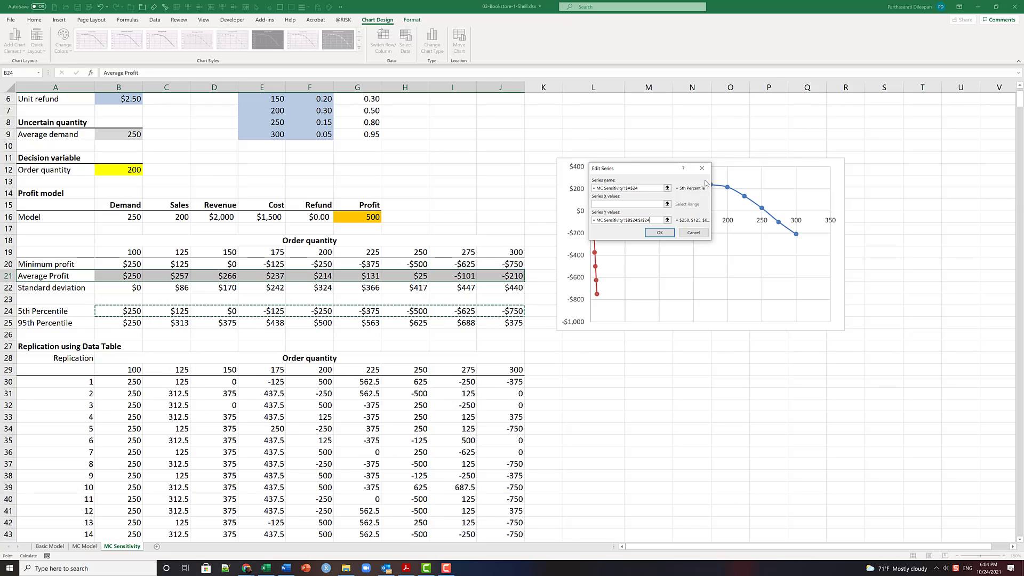
pyautogui.click(604, 204)
pyautogui.click(128, 251)
pyautogui.moveTo(128, 250); pyautogui.dragTo(509, 253)
pyautogui.click(660, 233)
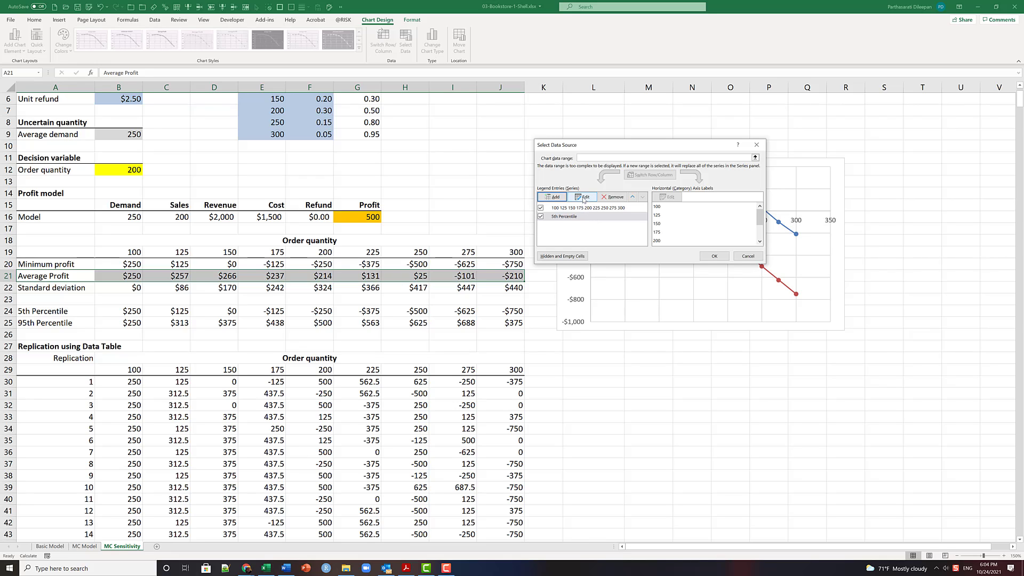
# - Add a 95th Percentile series to the chart with its name from A25, X values B19:J19 and Y values B25:J25
pyautogui.click(555, 198)
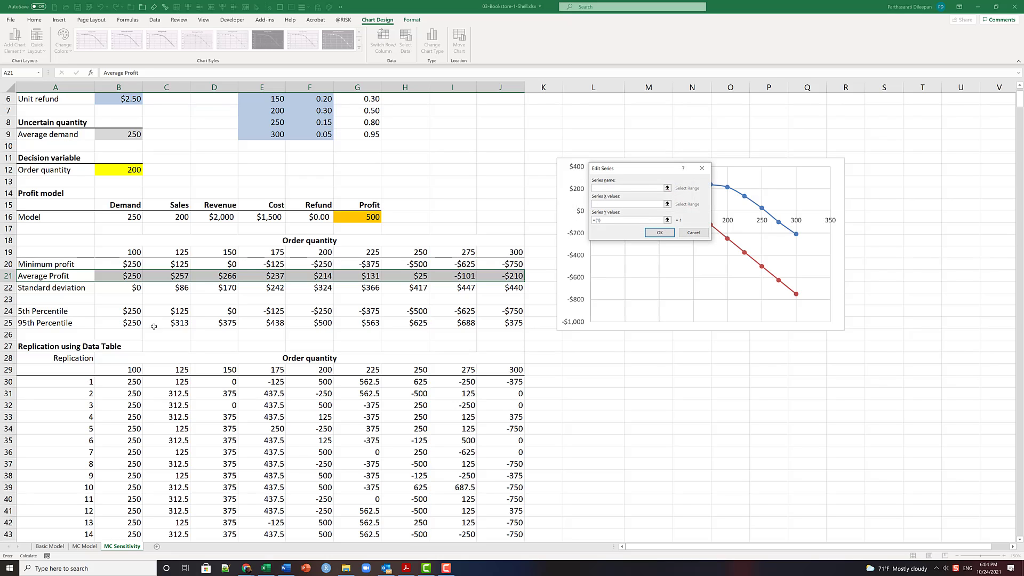
pyautogui.click(35, 324)
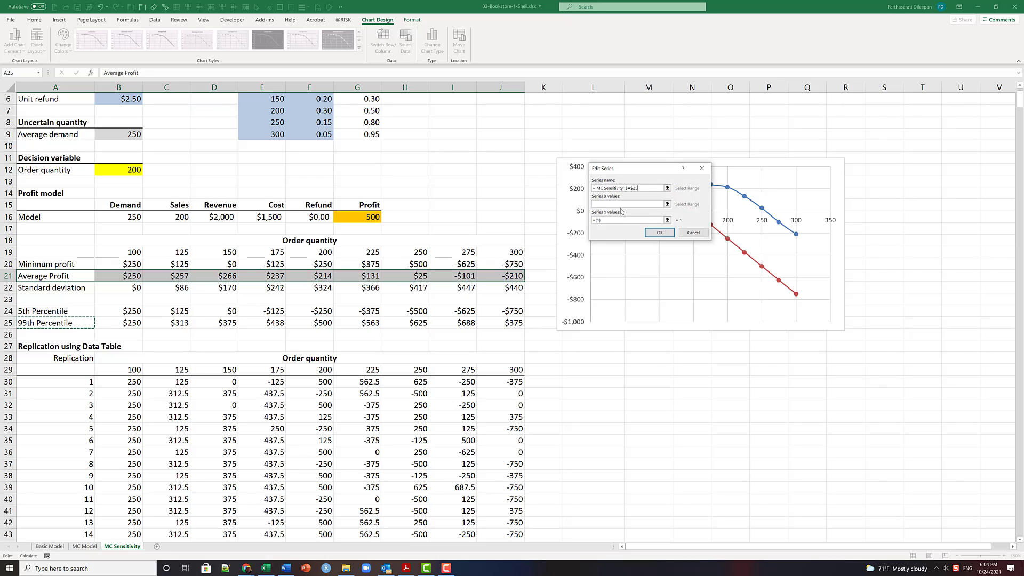
pyautogui.click(614, 204)
pyautogui.click(133, 253)
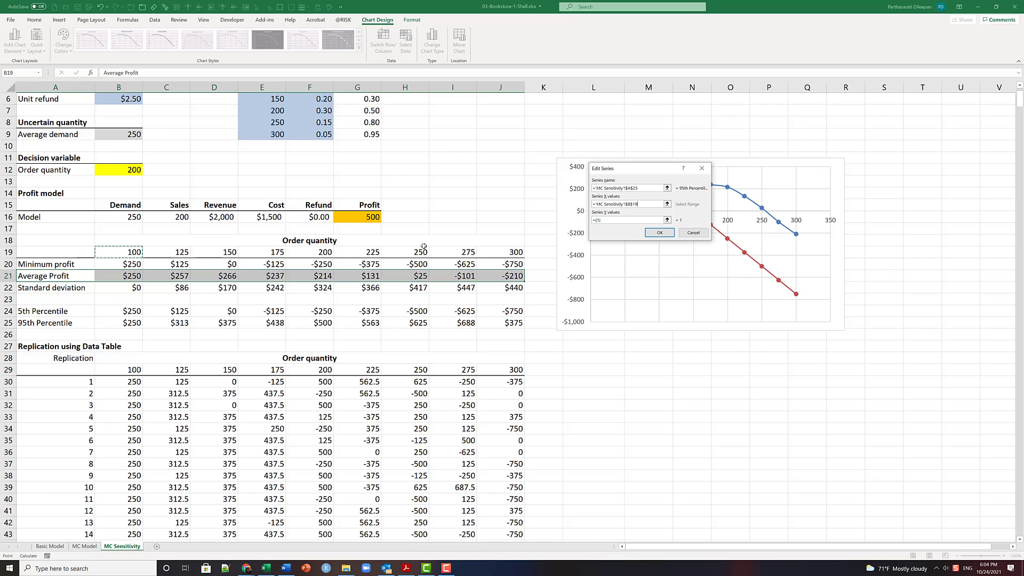
pyautogui.moveTo(516, 252); pyautogui.dragTo(516, 253)
pyautogui.click(667, 220)
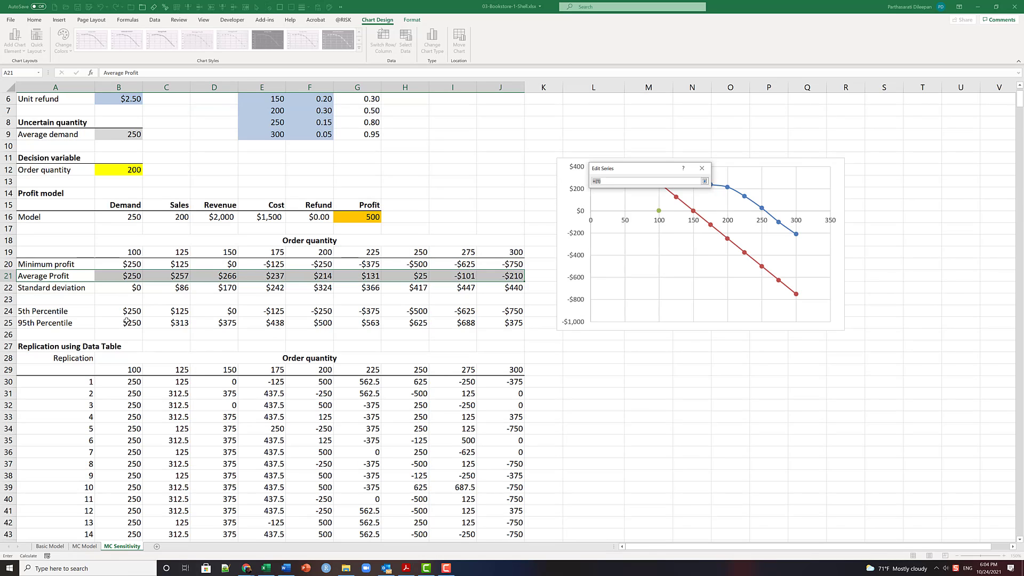
pyautogui.moveTo(127, 321); pyautogui.dragTo(506, 324)
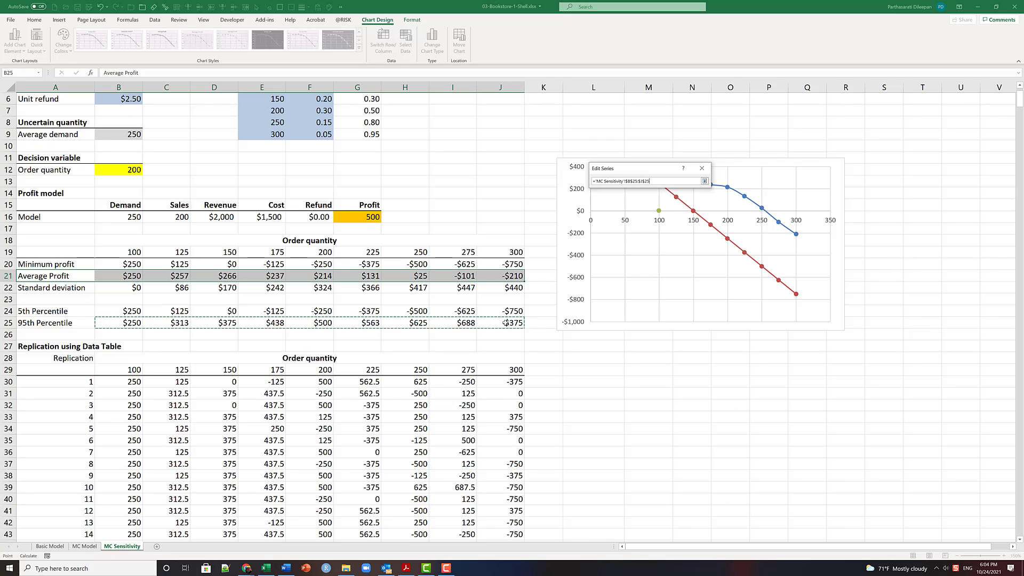
pyautogui.click(705, 182)
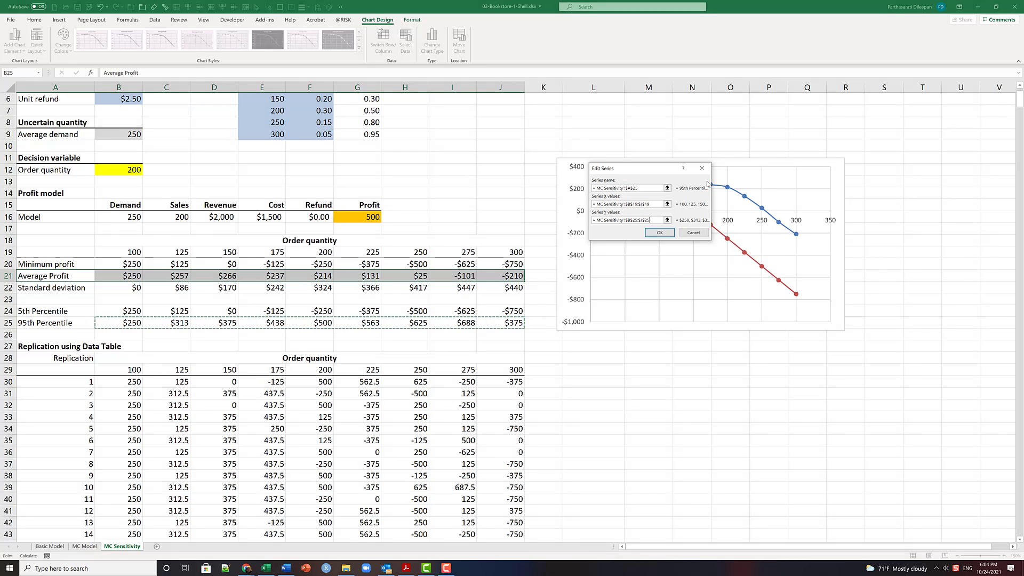
pyautogui.click(660, 232)
# - Set the first series' name to the Average Profit label in A21 and accept the chart's data source changes
pyautogui.click(567, 208)
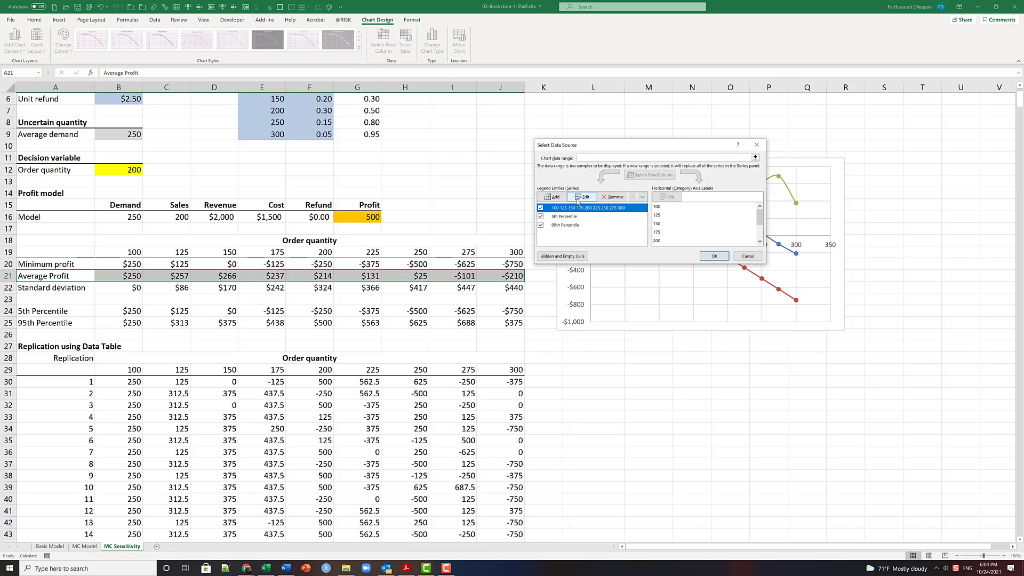
pyautogui.click(582, 197)
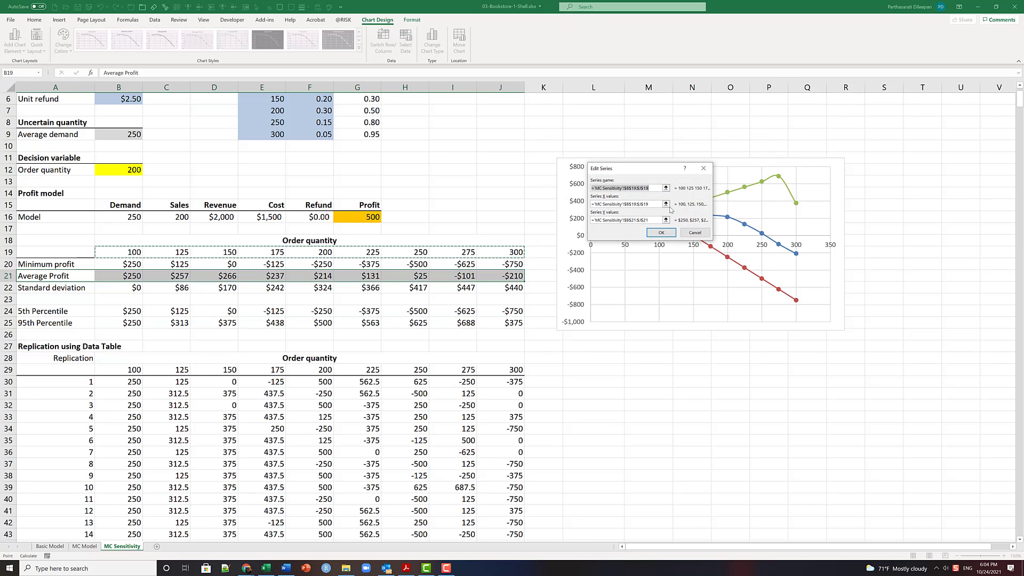
pyautogui.click(35, 275)
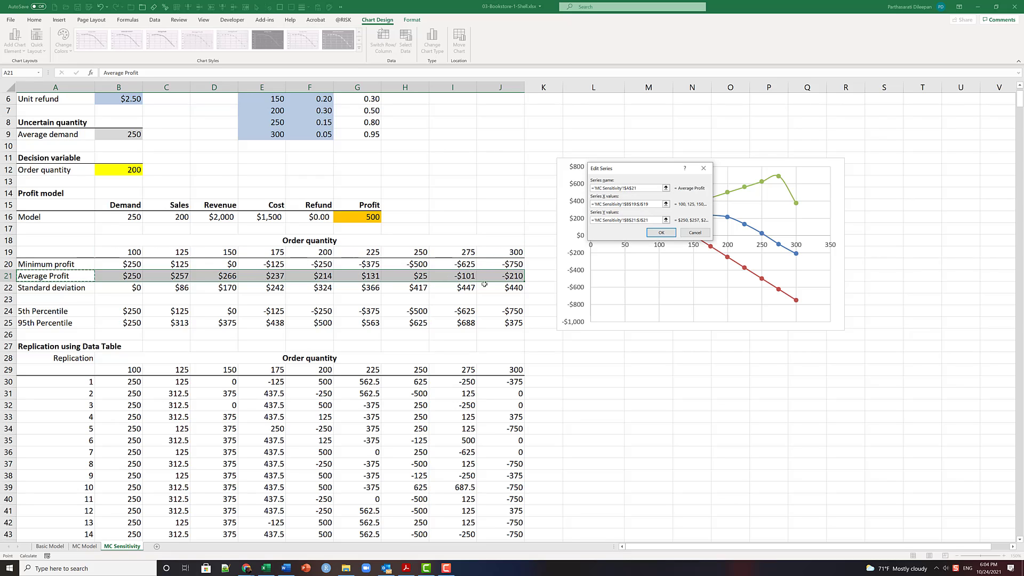
pyautogui.click(665, 236)
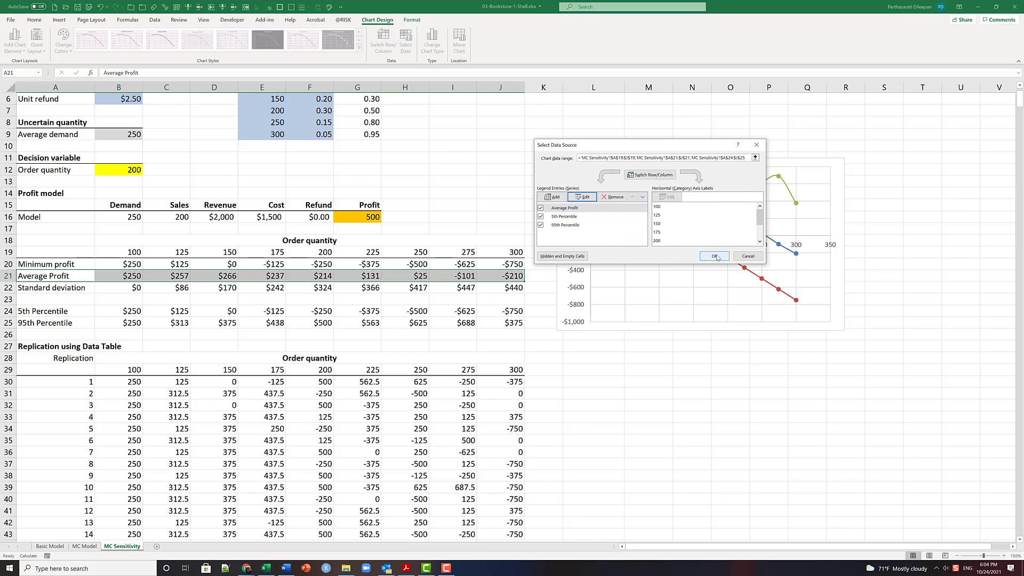
pyautogui.click(715, 256)
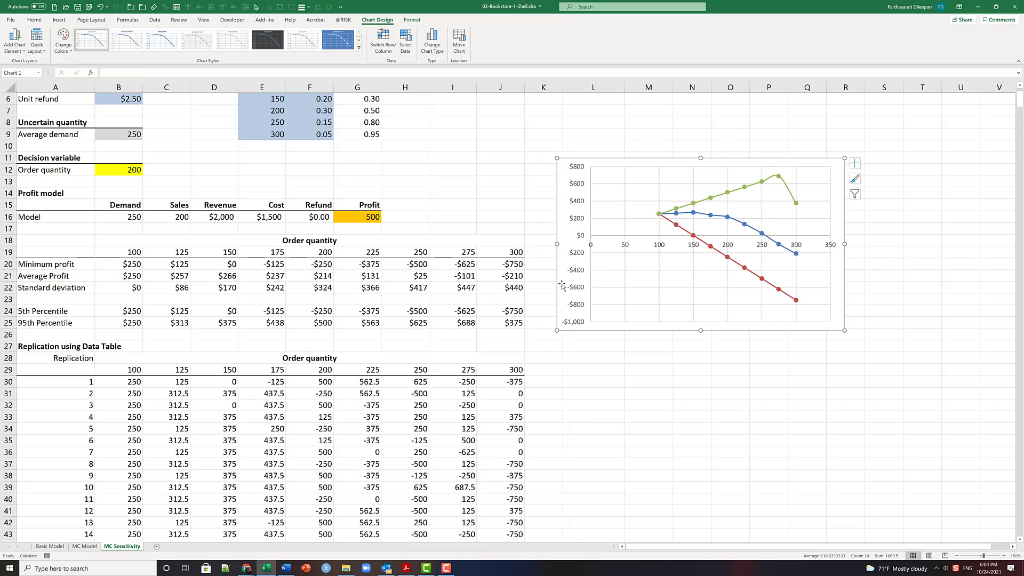
# - Recalculate the workbook to refresh the replications and the three chart lines, and deselect the chart
pyautogui.click(128, 21)
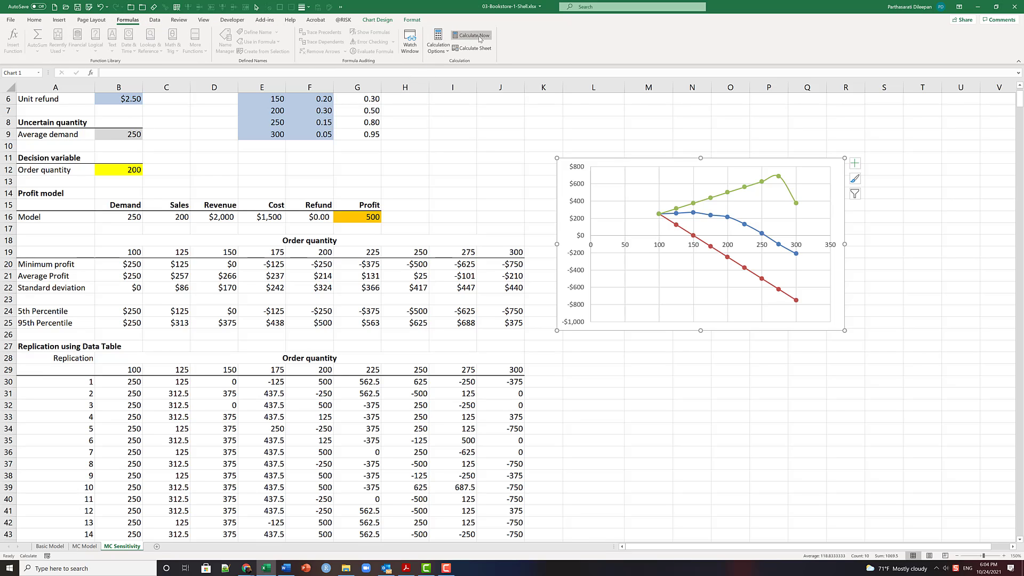
pyautogui.click(478, 36)
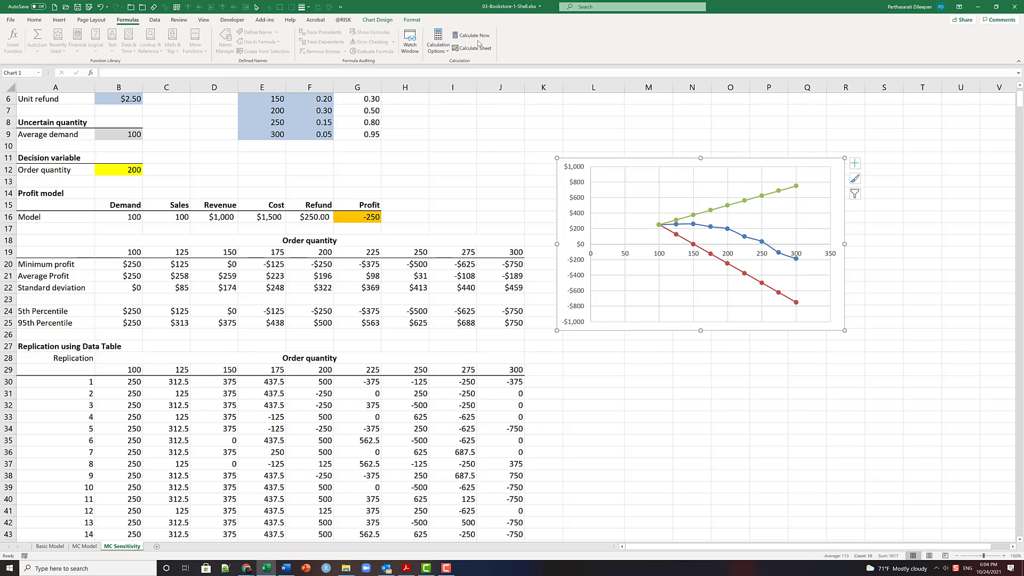
pyautogui.click(716, 439)
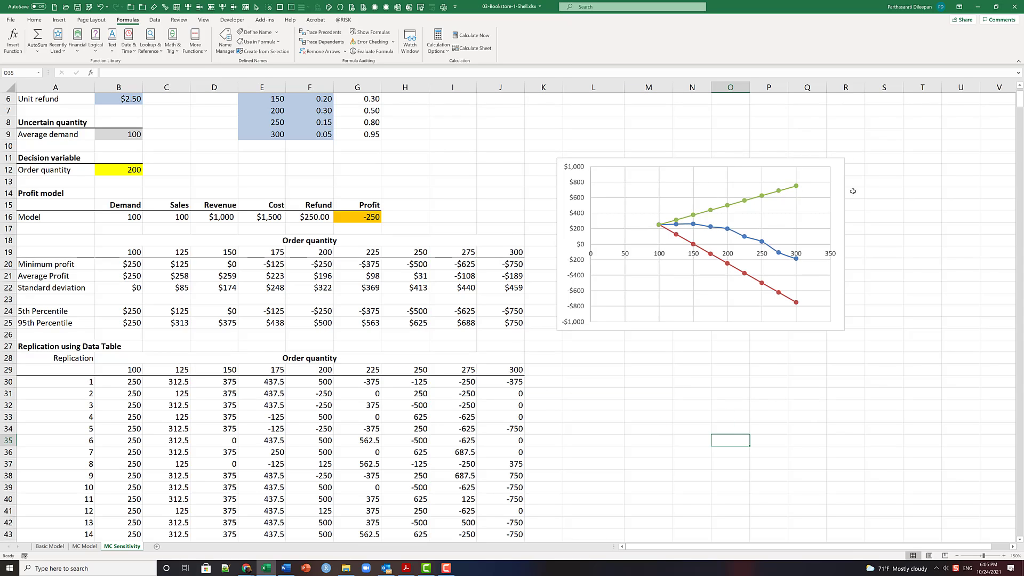
# - Add axis titles and a chart title to the profit chart
pyautogui.click(838, 161)
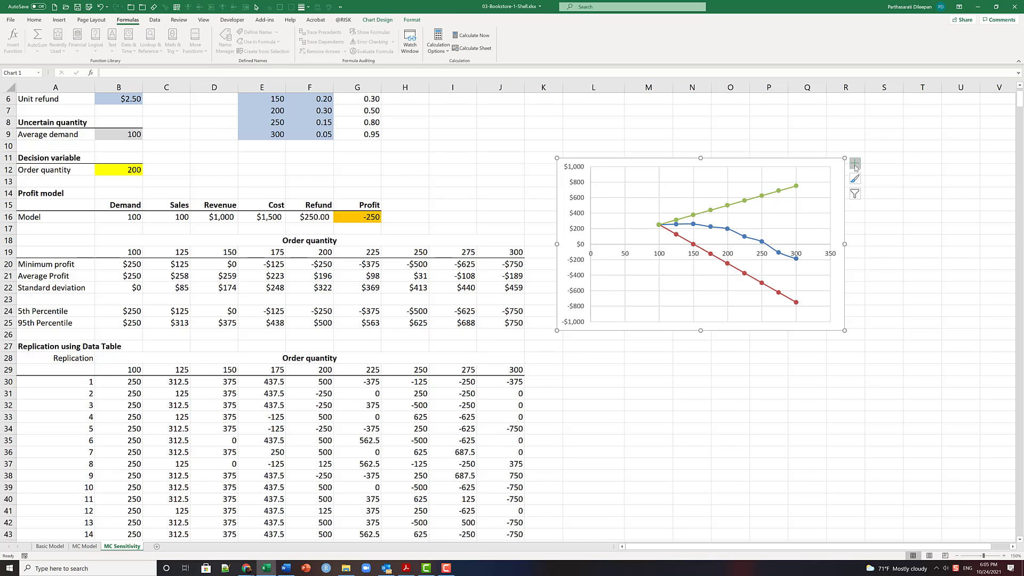
pyautogui.click(855, 164)
pyautogui.click(873, 184)
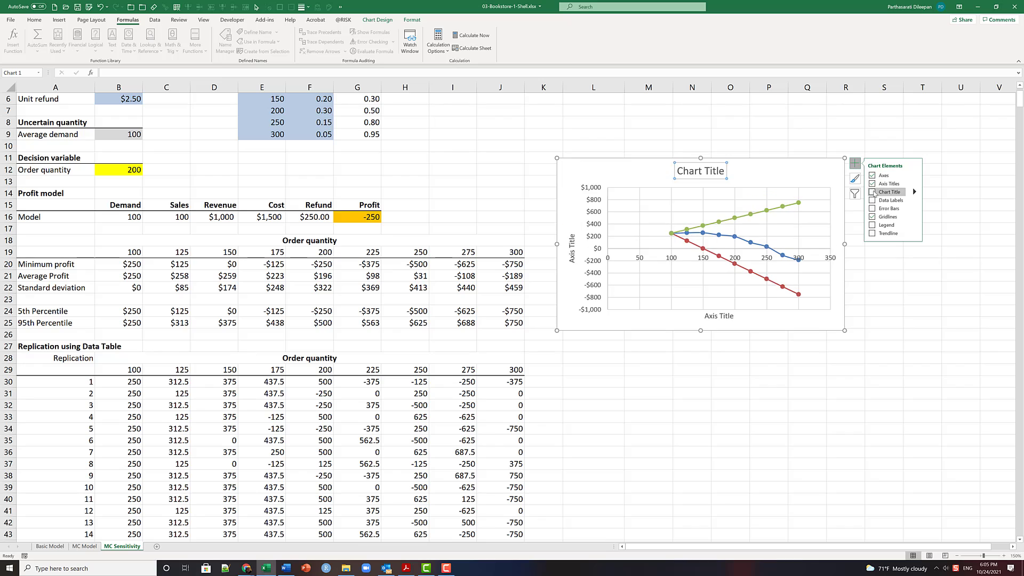
pyautogui.click(872, 192)
# - Set the chart title to "Profit fir order quantity -- 1000 replications"
pyautogui.click(698, 174)
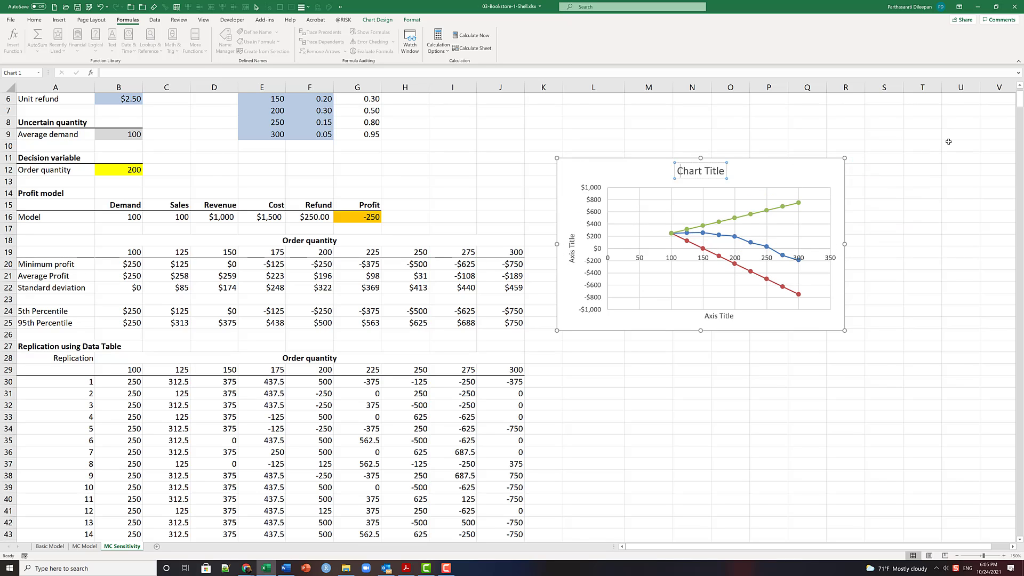
pyautogui.hotkey('ctrl', 'a')
pyautogui.write('Profit fir order quan')
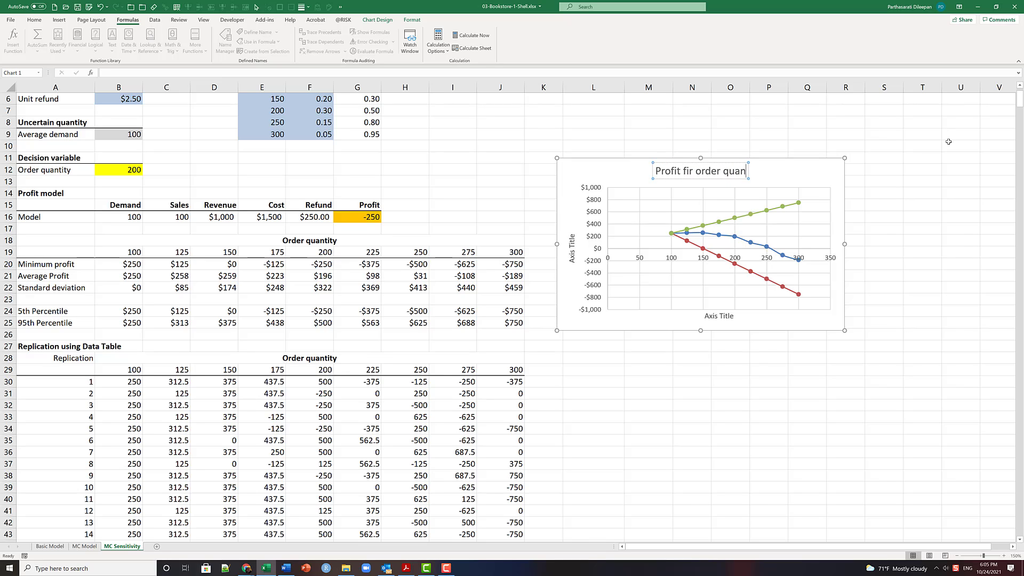
pyautogui.write('tity')
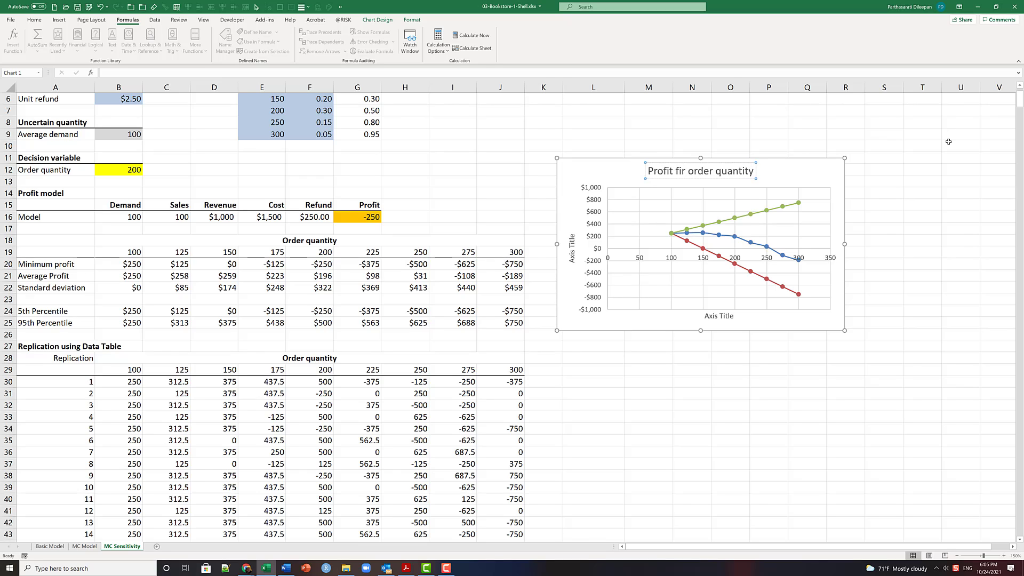
pyautogui.write(' -- 10')
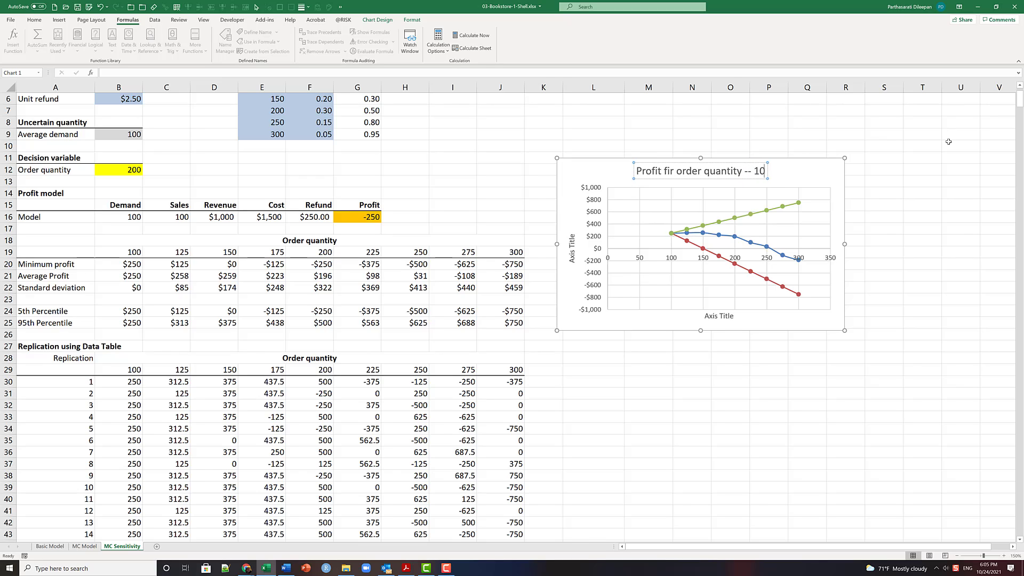
pyautogui.write('00 replications')
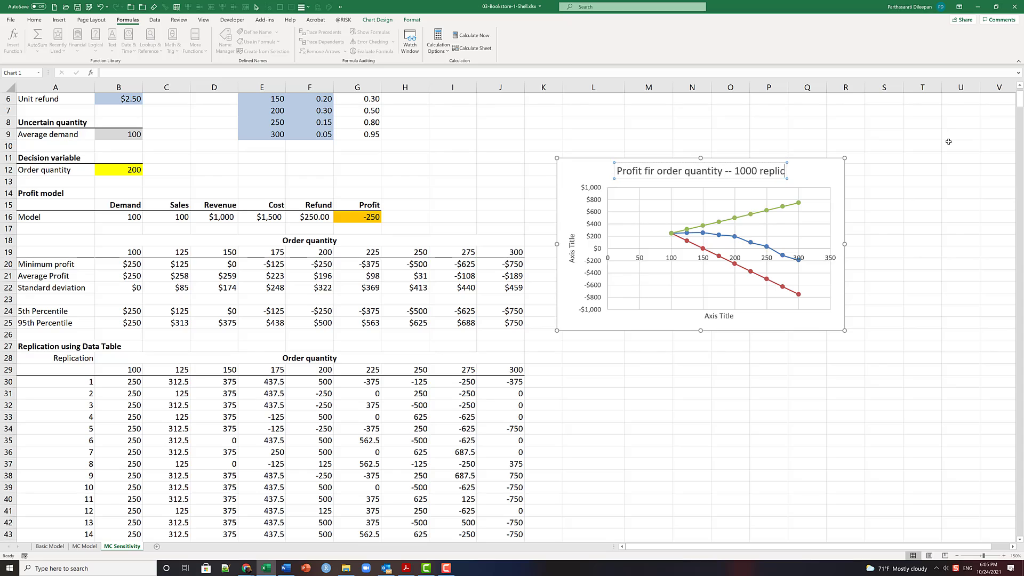
# - Set the chart's horizontal axis title to "Order quantity"
pyautogui.click(715, 316)
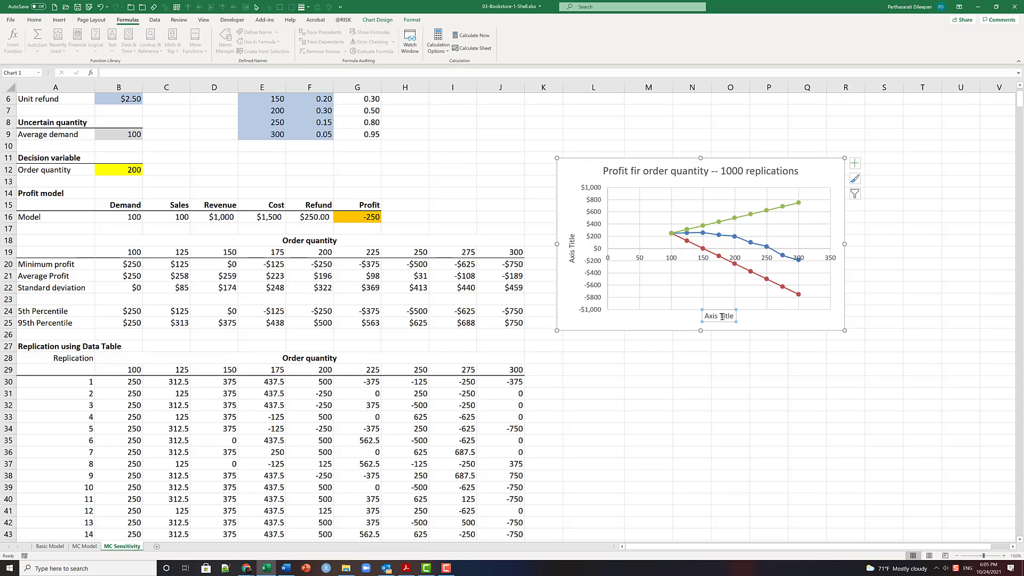
pyautogui.click(723, 316)
pyautogui.hotkey('ctrl', 'a')
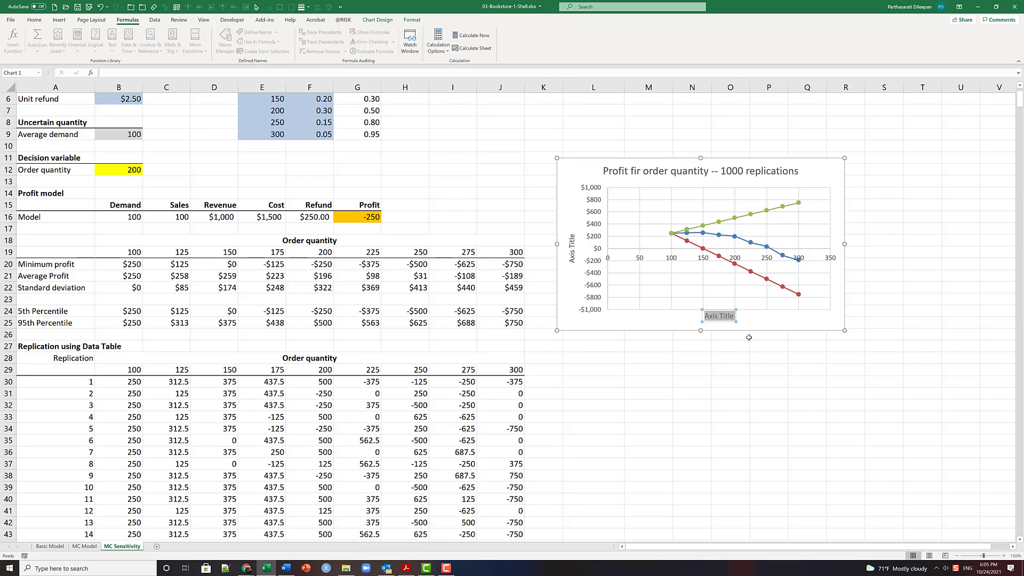
pyautogui.write('Order quantity')
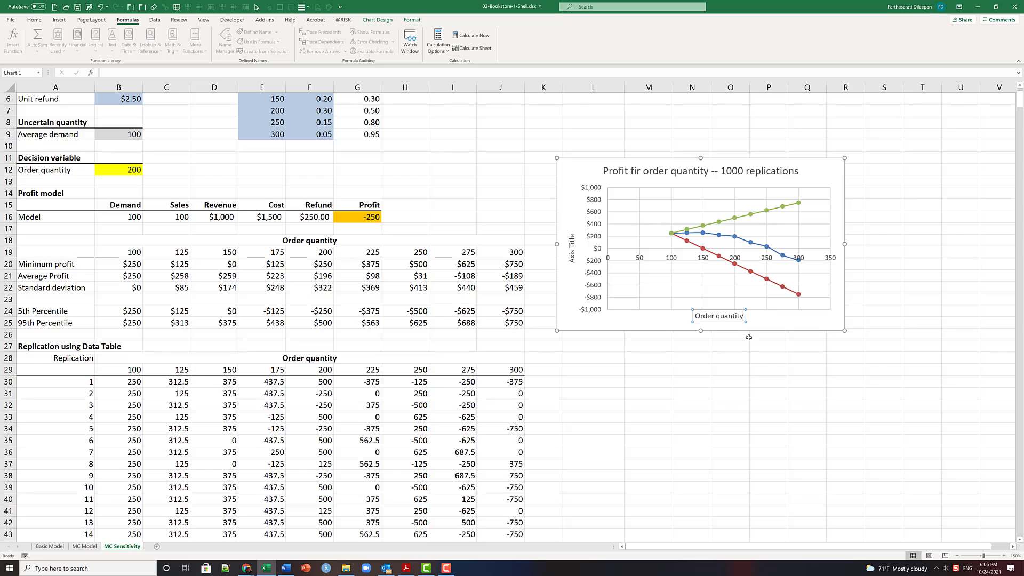
# - Set the chart's vertical axis title to "Profit"
pyautogui.click(569, 258)
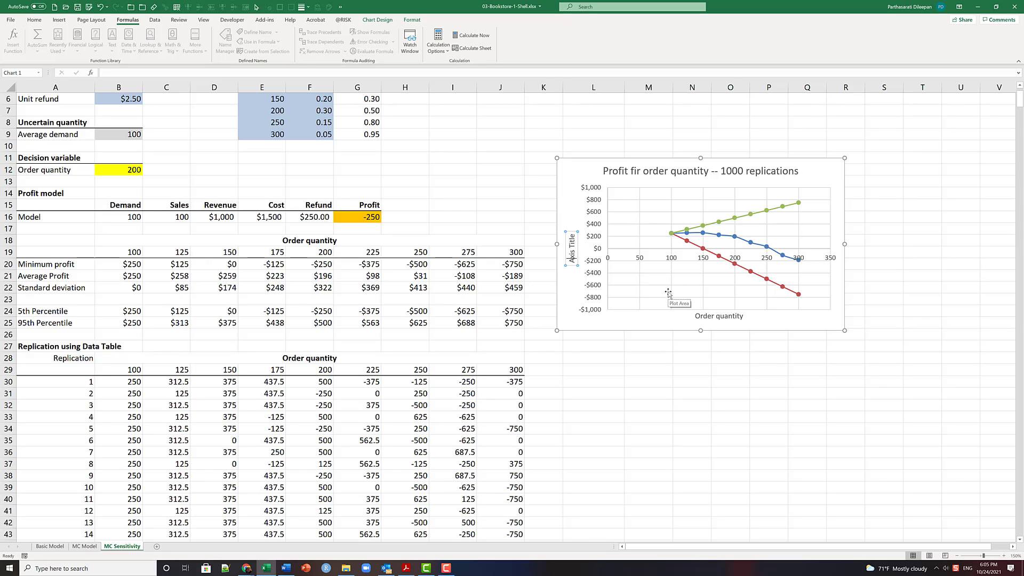
pyautogui.hotkey('ctrl', 'a')
pyautogui.write('Profit')
pyautogui.click(657, 330)
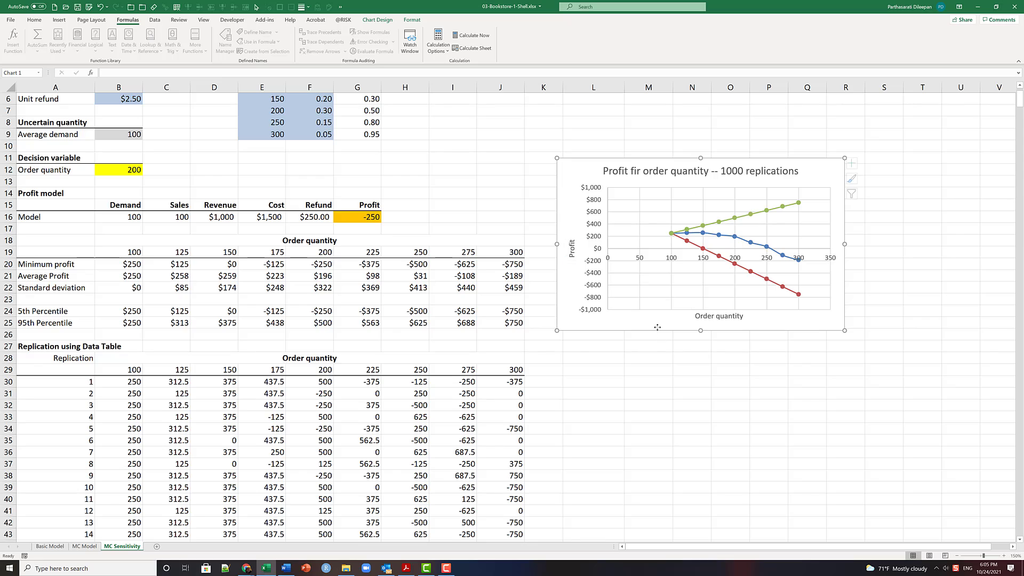
# - Set the minimum bound of the chart's horizontal axis to 100 and close the axis formatting options
pyautogui.click(675, 260)
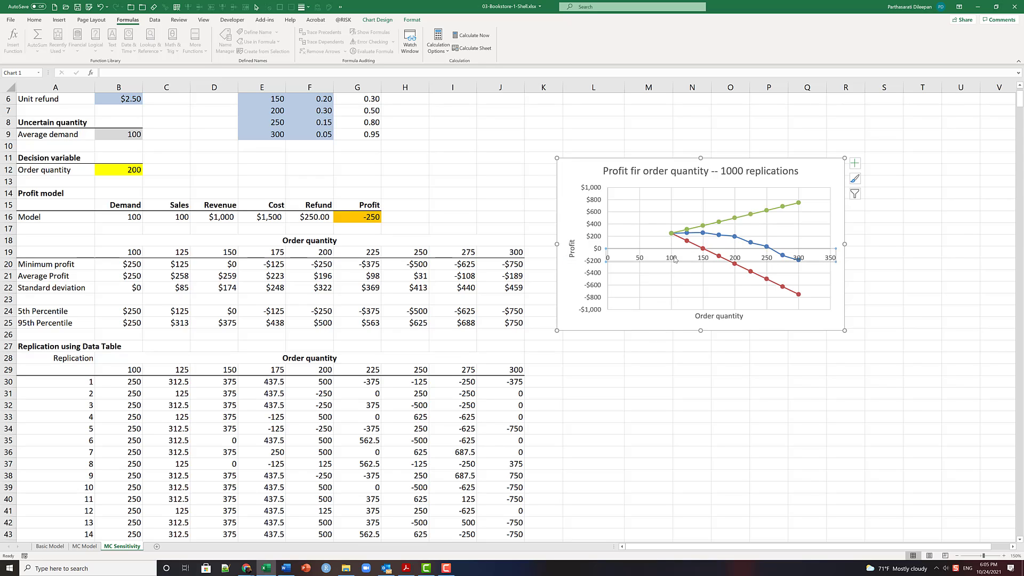
pyautogui.rightClick(674, 260)
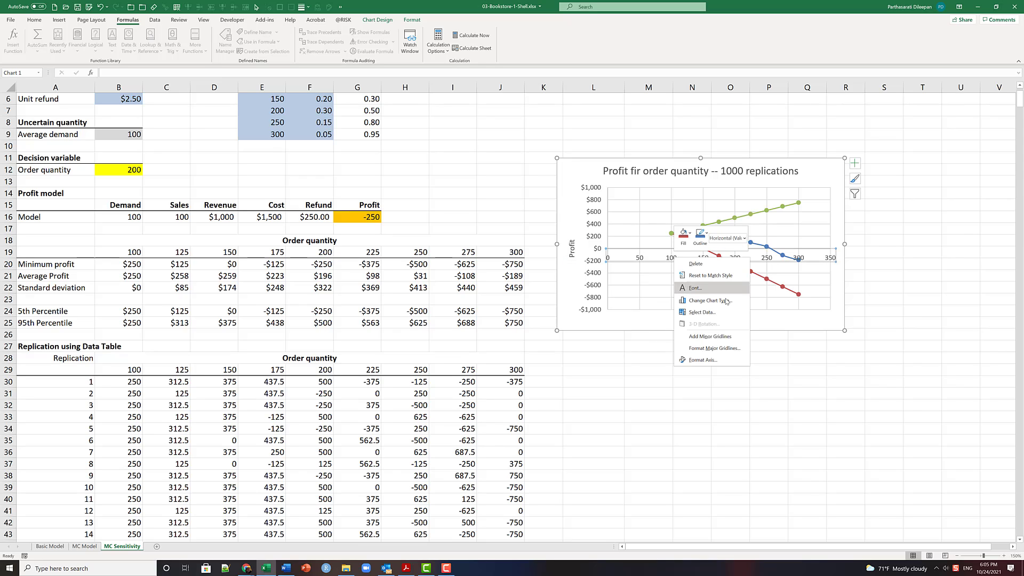
pyautogui.click(719, 361)
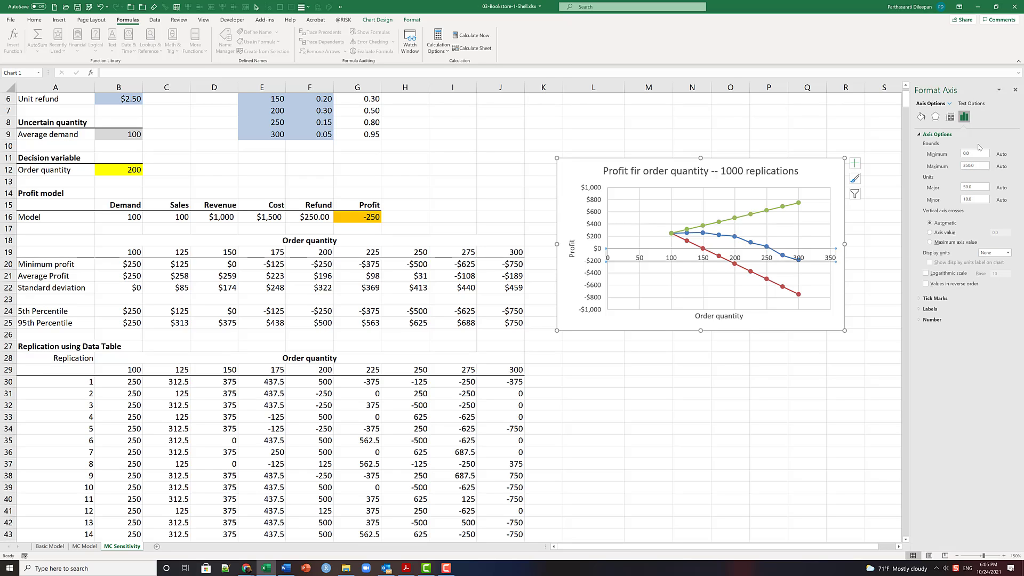
pyautogui.moveTo(977, 153); pyautogui.dragTo(912, 155)
pyautogui.write('80')
pyautogui.write('100')
pyautogui.click(982, 186)
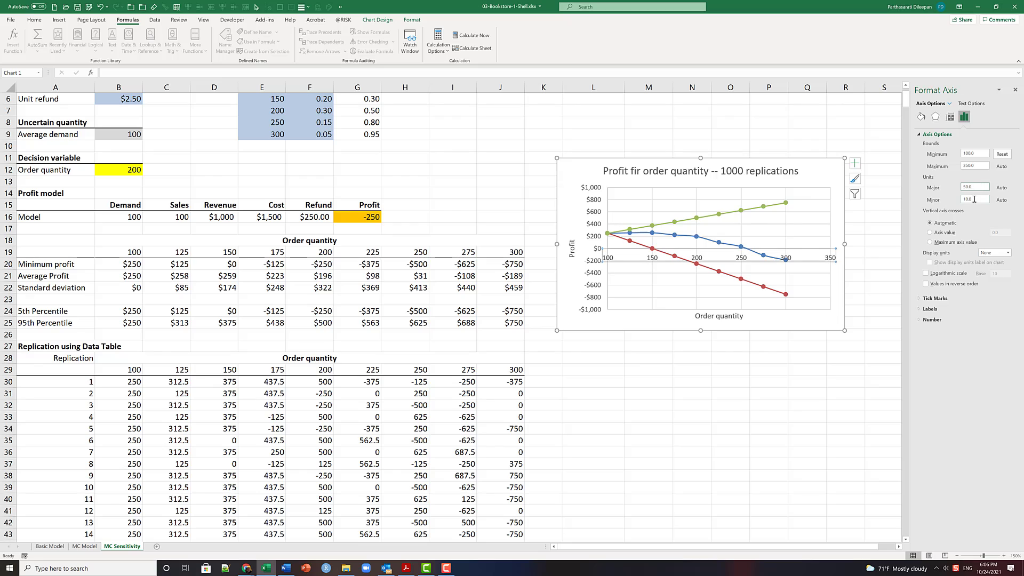
pyautogui.click(1014, 91)
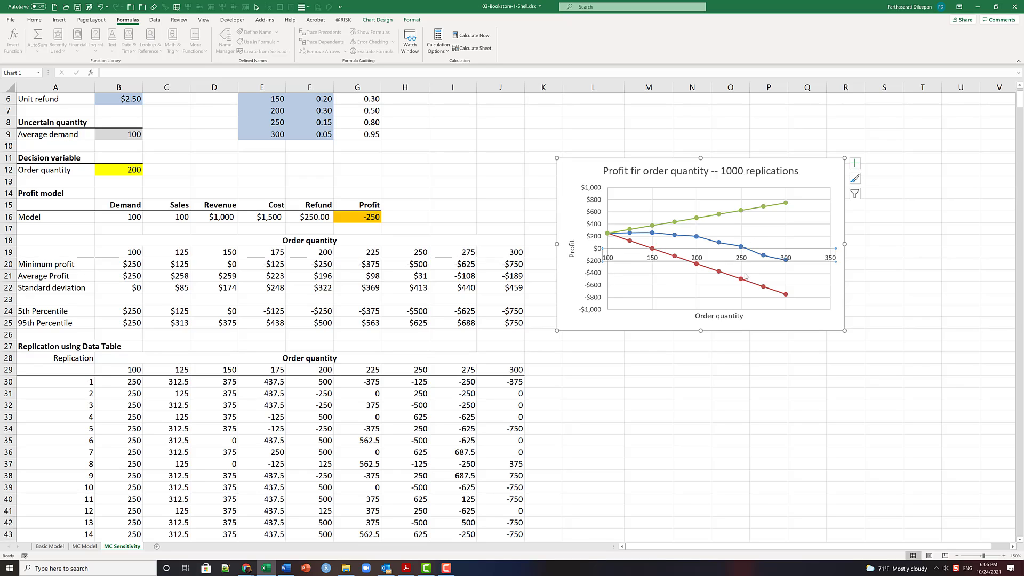
# - Add a legend to the chart, place it at the top above the plot area, and deselect the chart
pyautogui.click(855, 164)
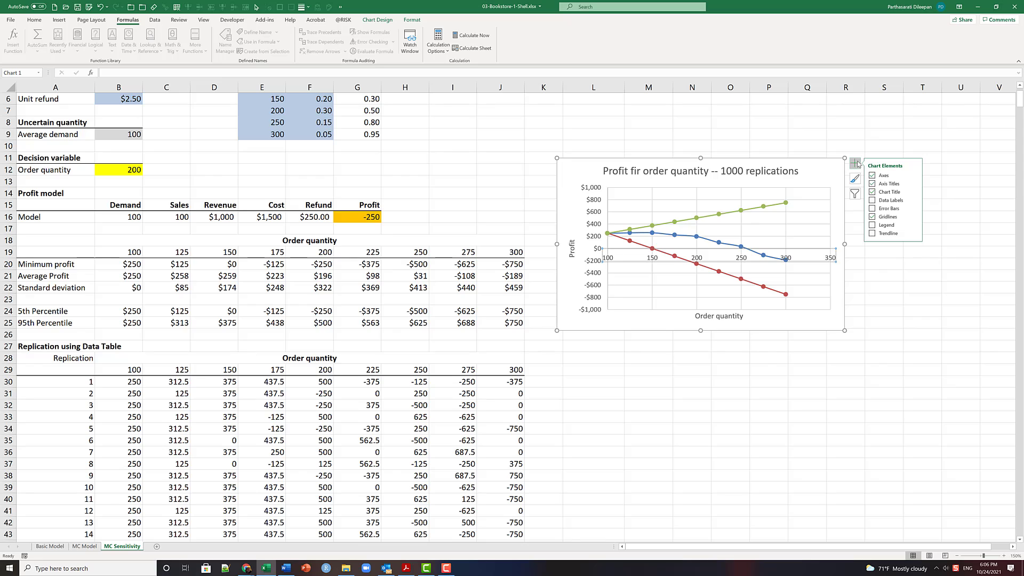
pyautogui.click(873, 225)
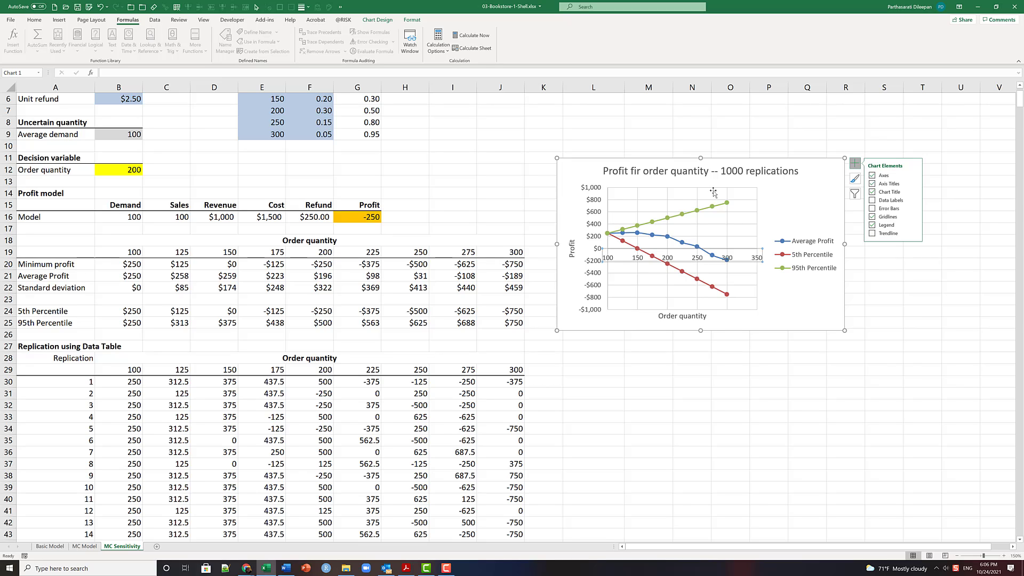
pyautogui.click(914, 225)
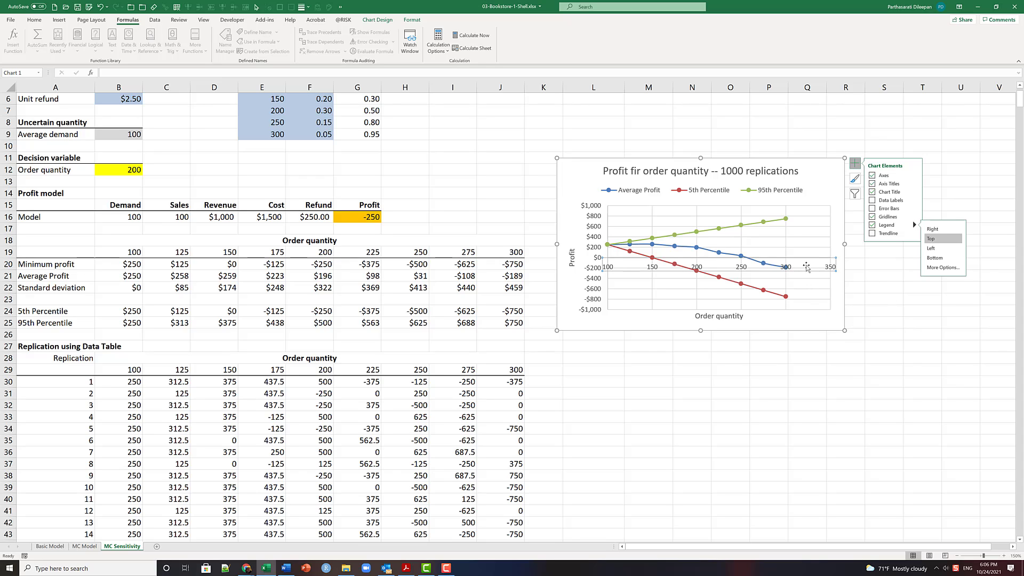
pyautogui.click(806, 262)
pyautogui.click(744, 385)
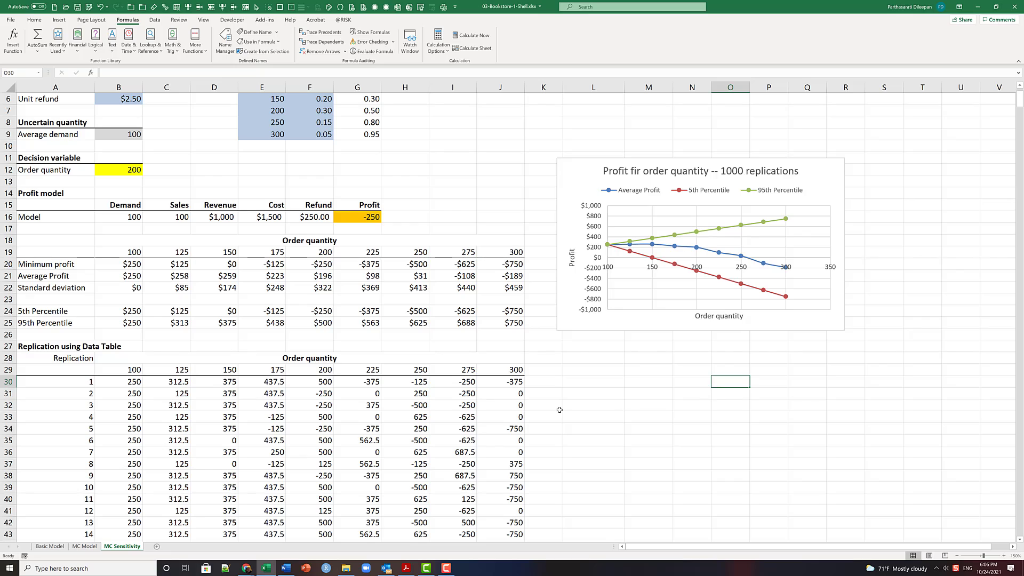